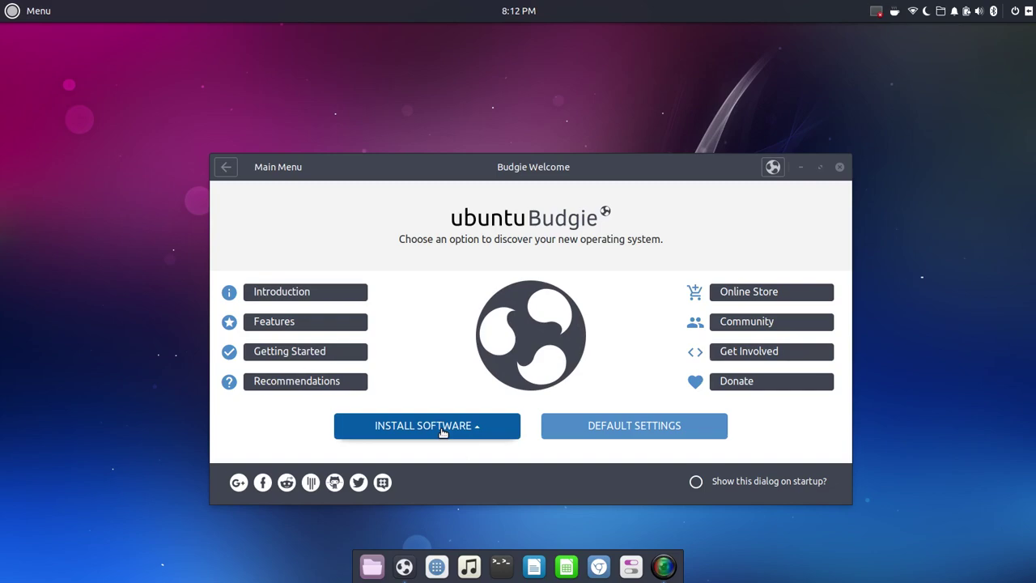
Show Budgie Welcome's INSTALL SOFTWARE options: Budgie Applets, Software Center, Snap Apps and Flatpak Apps.
{"action": "left_click", "coordinate": [443, 433]}
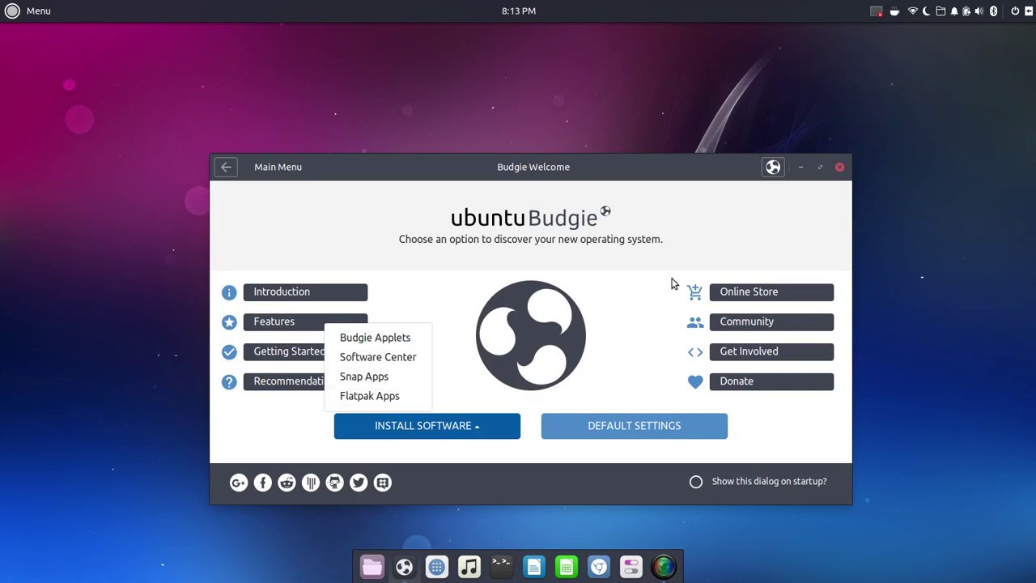
{"action": "left_click", "coordinate": [840, 168]}
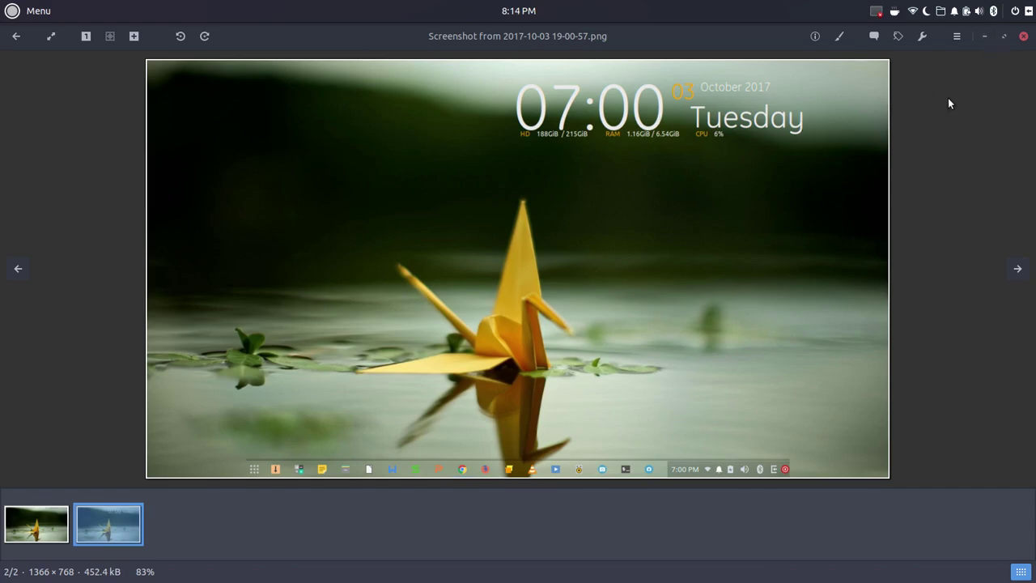
{"action": "left_click", "coordinate": [1023, 36]}
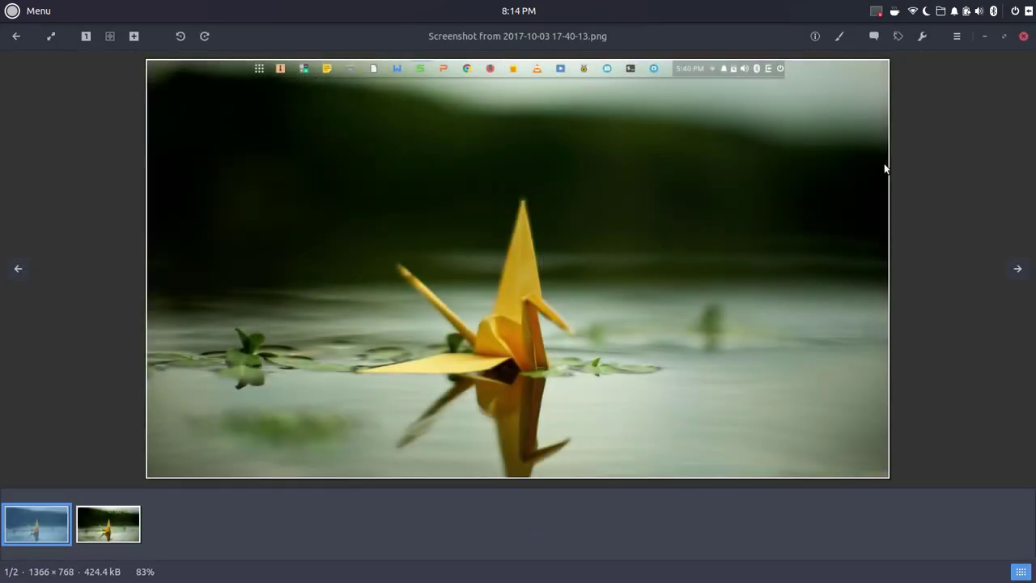
{"action": "left_click", "coordinate": [1022, 36]}
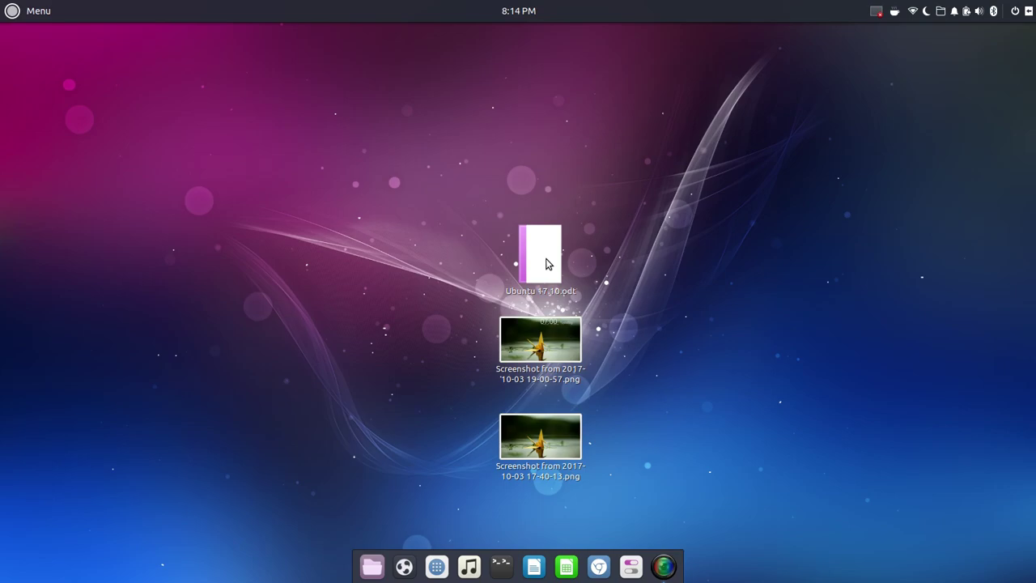
{"action": "double_click", "coordinate": [546, 261]}
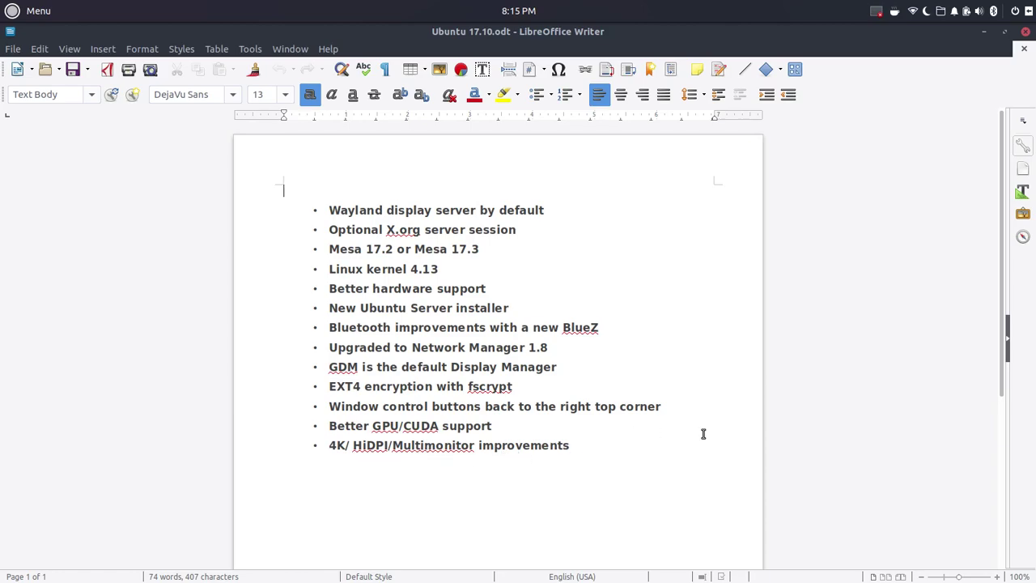
{"action": "left_click", "coordinate": [1026, 30]}
Move the three selected desktop files to the trash, then open Budgie Desktop Settings from Raven.
{"action": "left_click_drag", "start_coordinate": [646, 220], "coordinate": [486, 485]}
{"action": "right_click", "coordinate": [522, 450]}
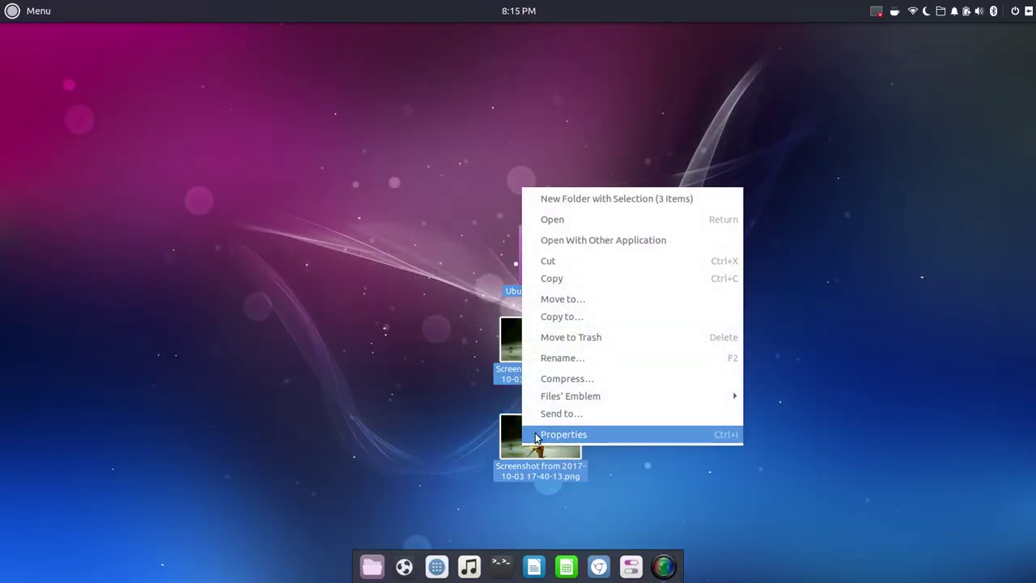
{"action": "left_click", "coordinate": [560, 337]}
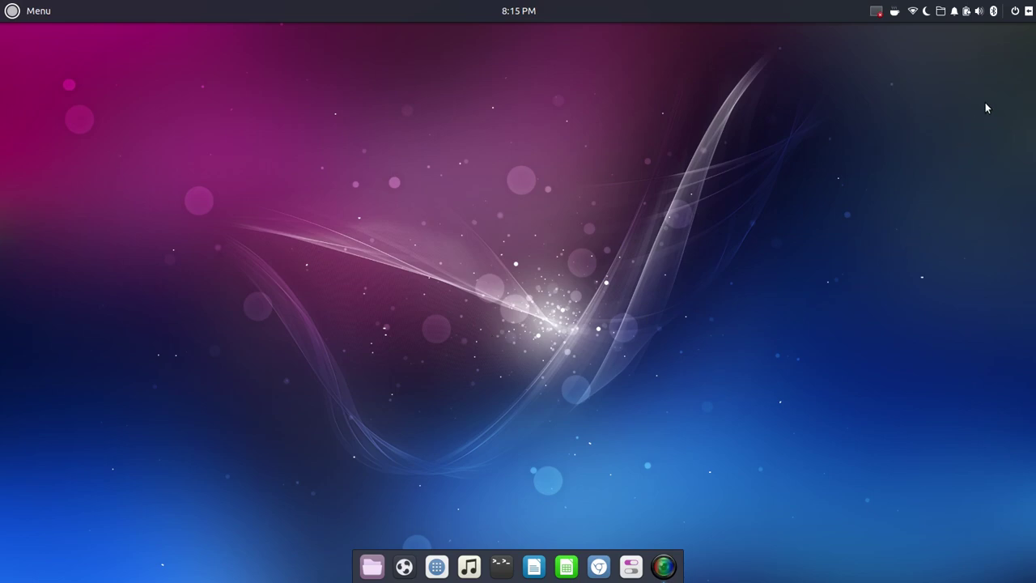
{"action": "left_click", "coordinate": [1028, 12]}
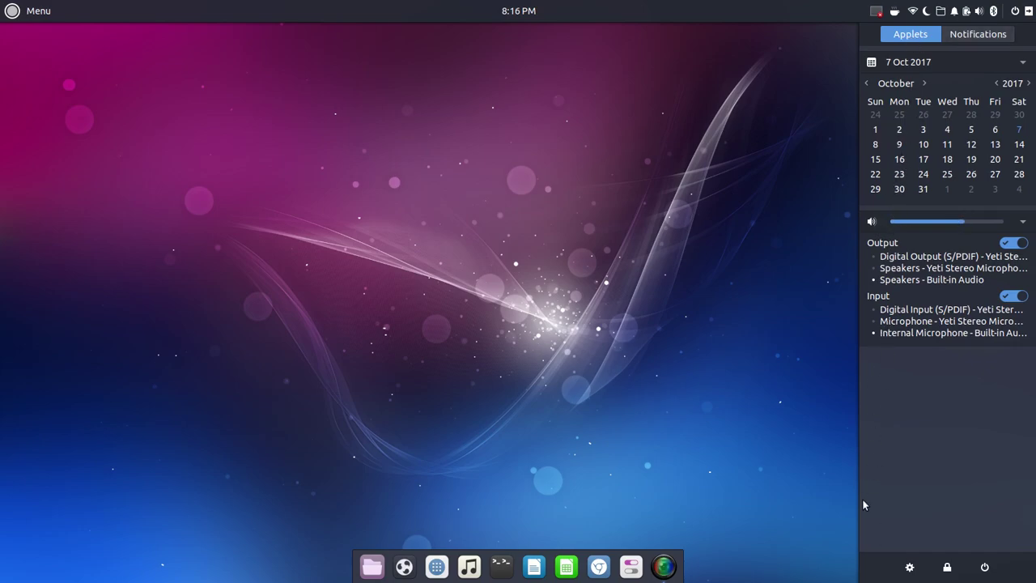
{"action": "left_click", "coordinate": [909, 567]}
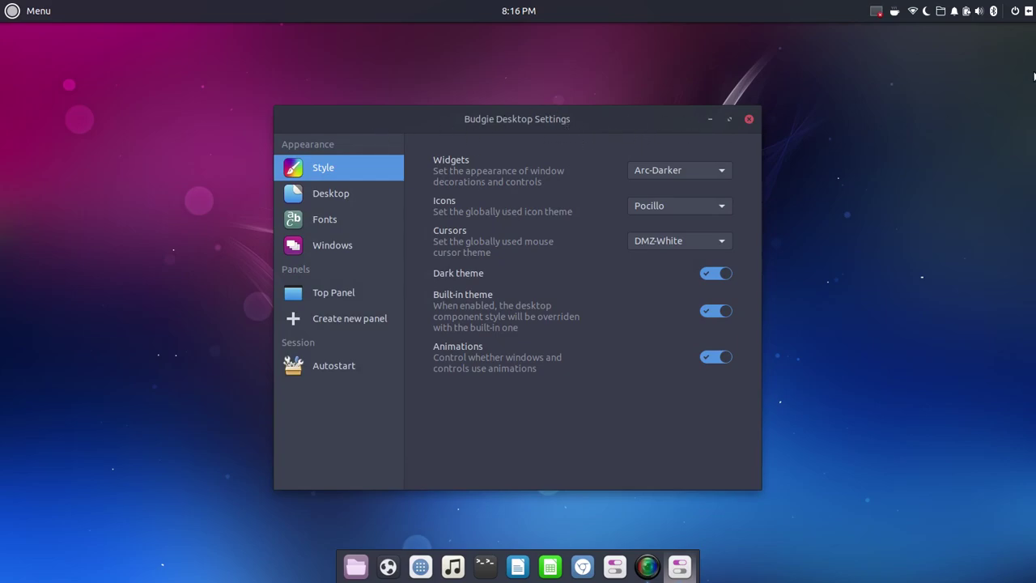
{"action": "left_click", "coordinate": [1028, 10]}
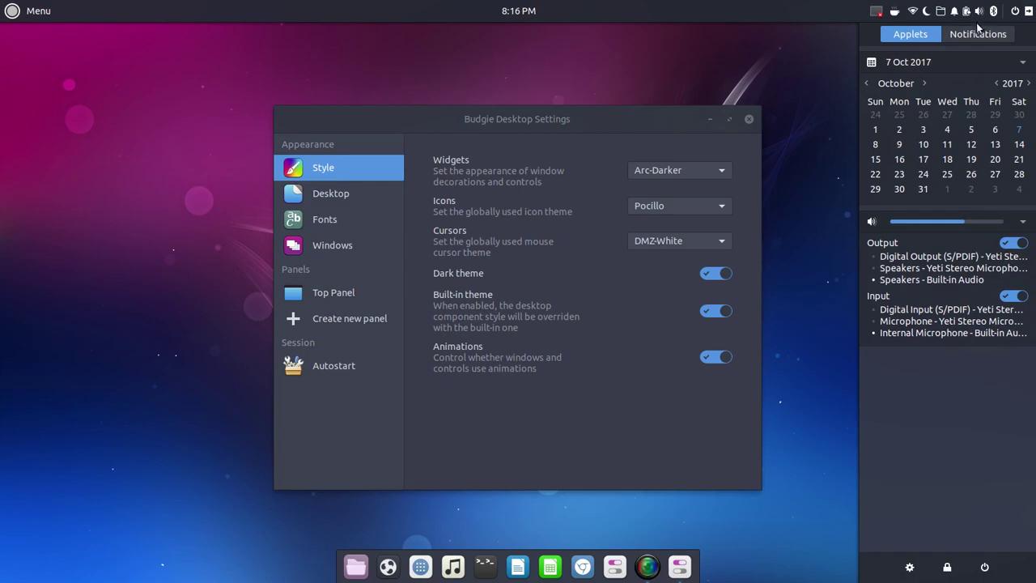
{"action": "left_click", "coordinate": [975, 35]}
{"action": "left_click", "coordinate": [919, 35]}
{"action": "left_click", "coordinate": [548, 122]}
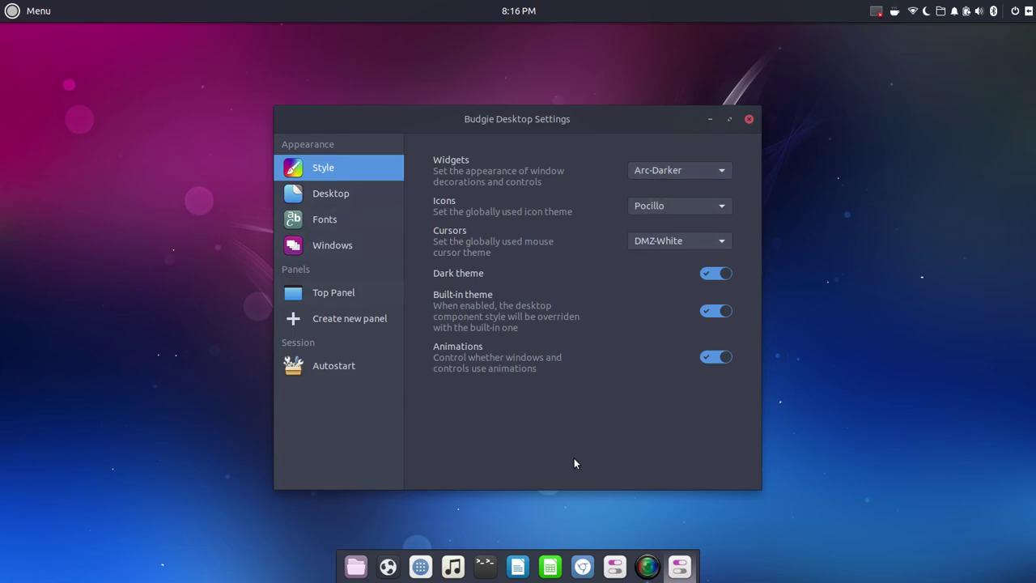
{"action": "left_click", "coordinate": [719, 279]}
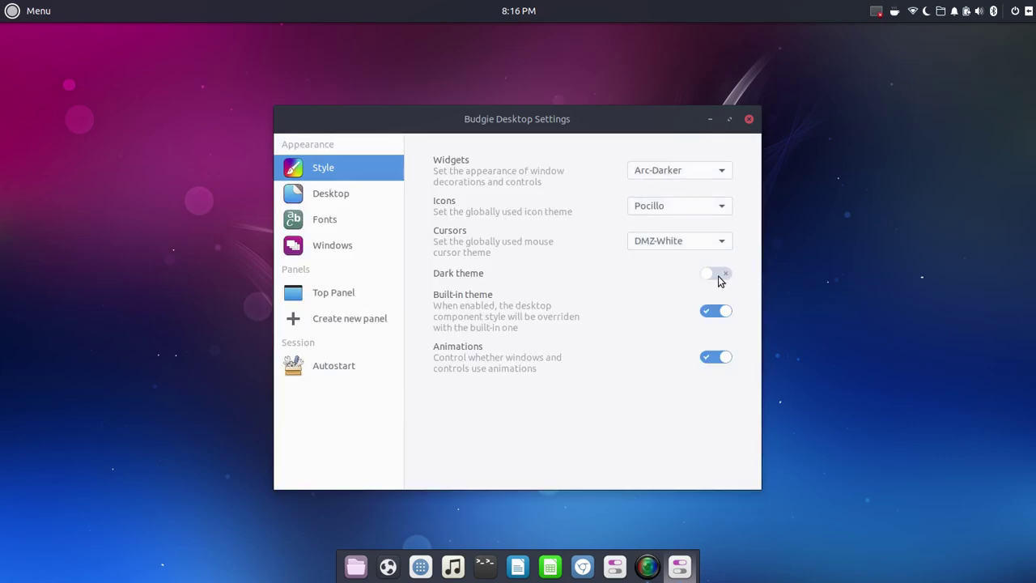
{"action": "left_click", "coordinate": [720, 278]}
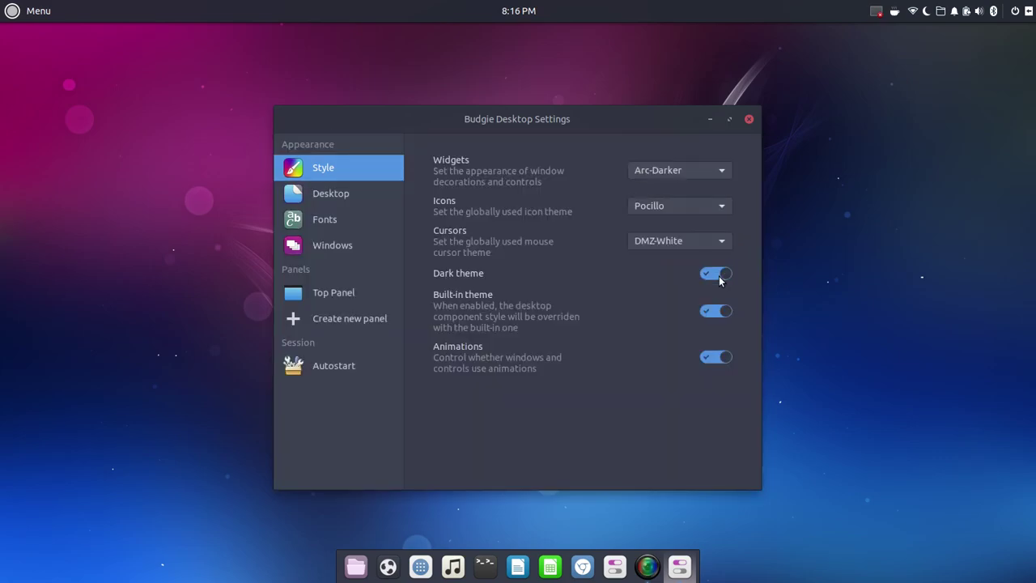
Browse the Desktop and Fonts pages, ending on the Windows page with button layout and tiling.
{"action": "left_click", "coordinate": [323, 198]}
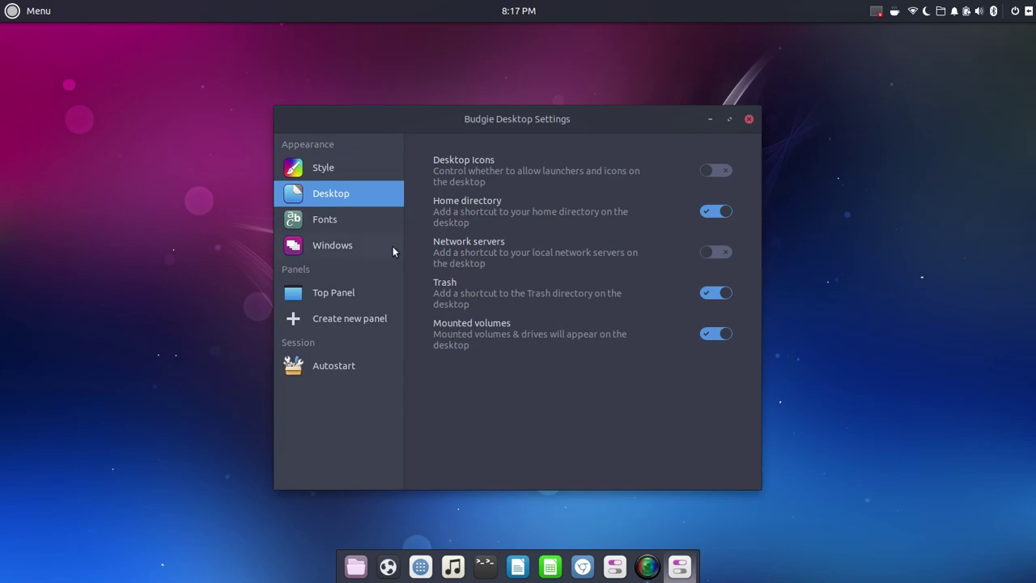
{"action": "left_click", "coordinate": [364, 218]}
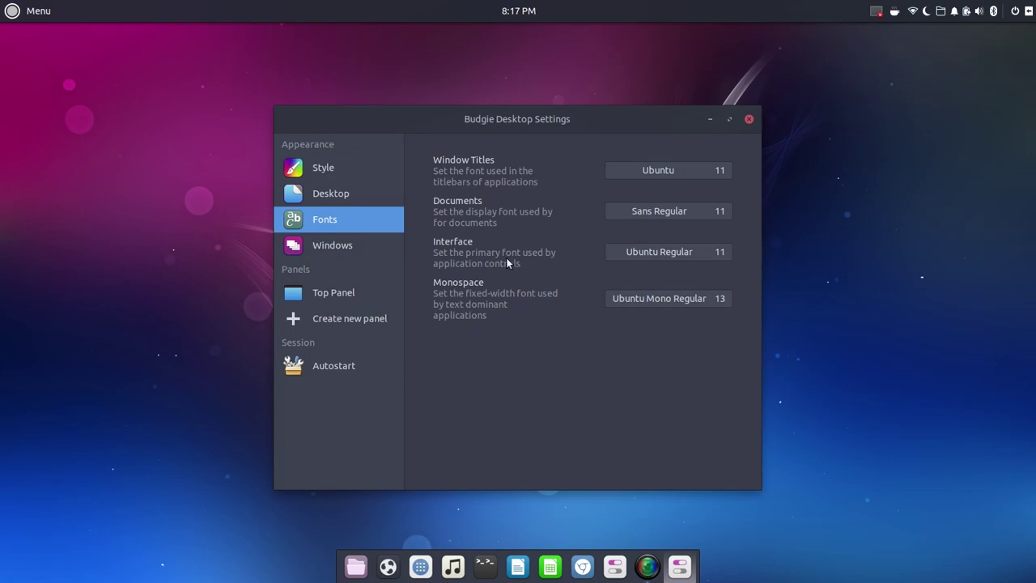
{"action": "left_click", "coordinate": [361, 248]}
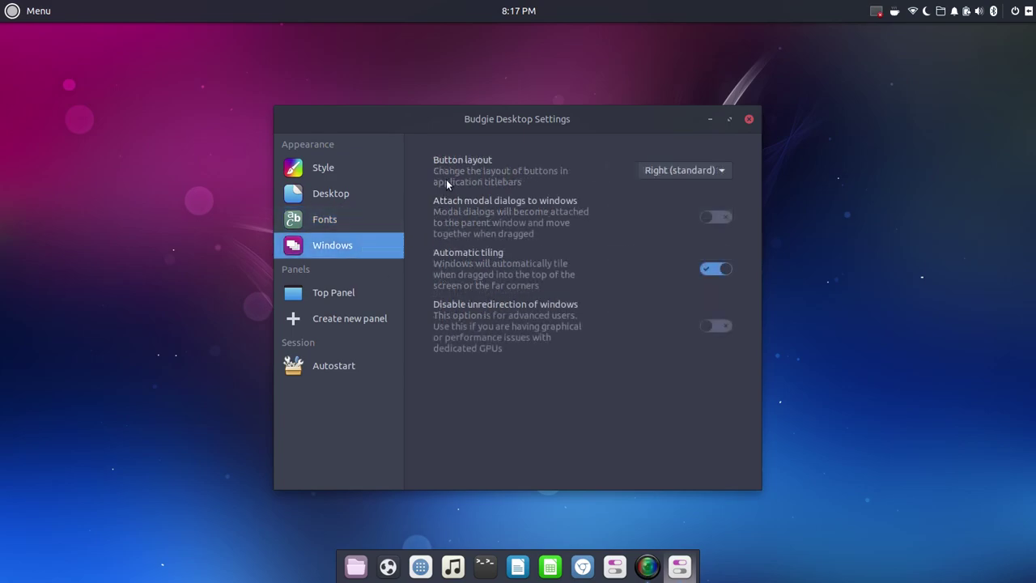
Try the Left titlebar button layout, restore Right (standard), then list the Top Panel applets.
{"action": "left_click", "coordinate": [678, 169]}
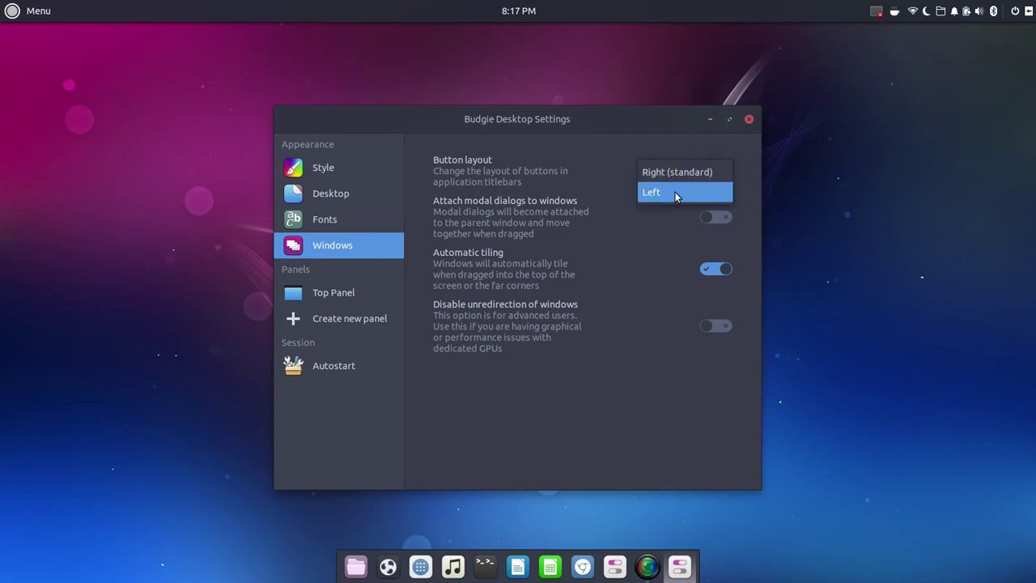
{"action": "left_click", "coordinate": [675, 194]}
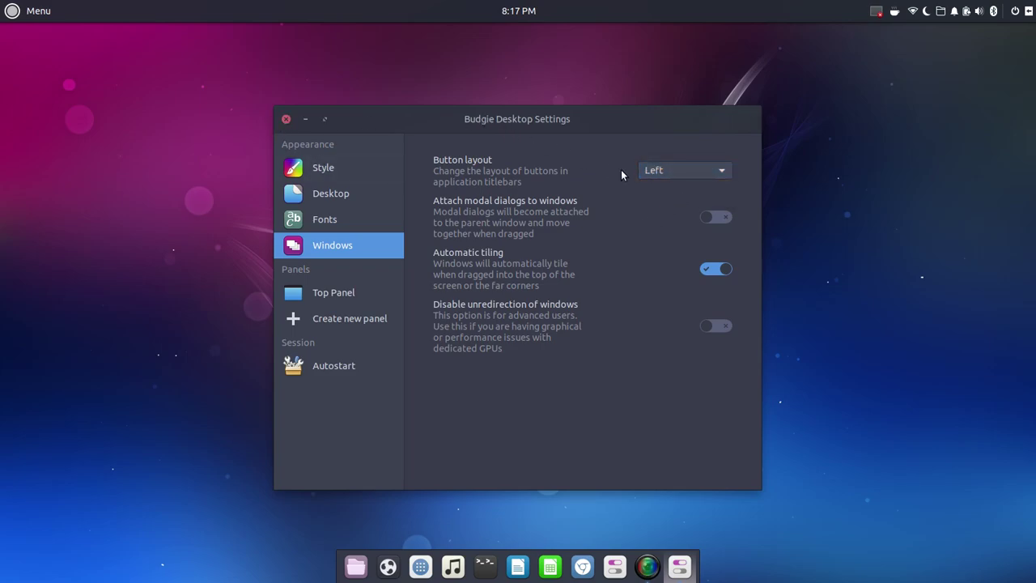
{"action": "left_click", "coordinate": [652, 172]}
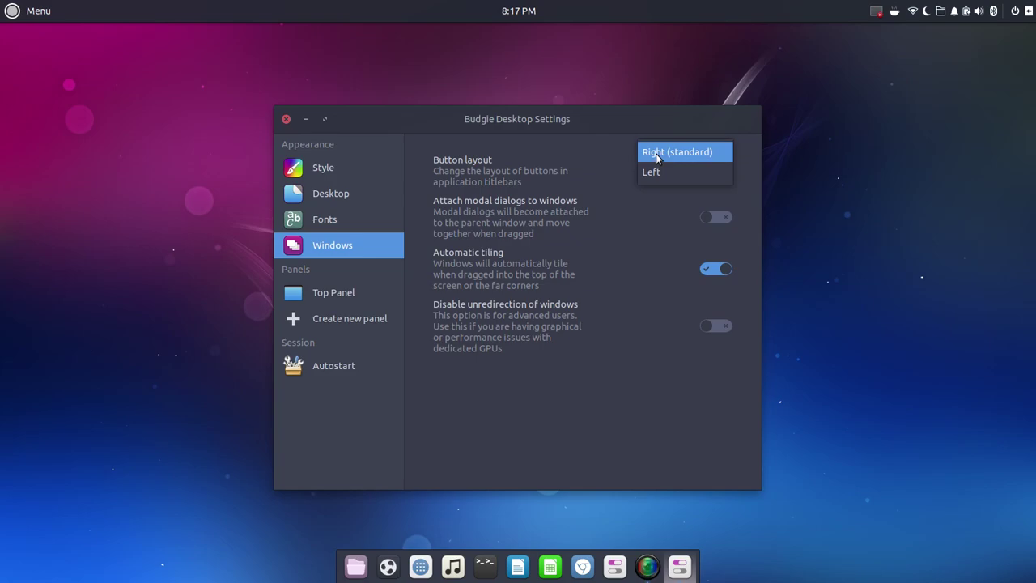
{"action": "left_click", "coordinate": [655, 154]}
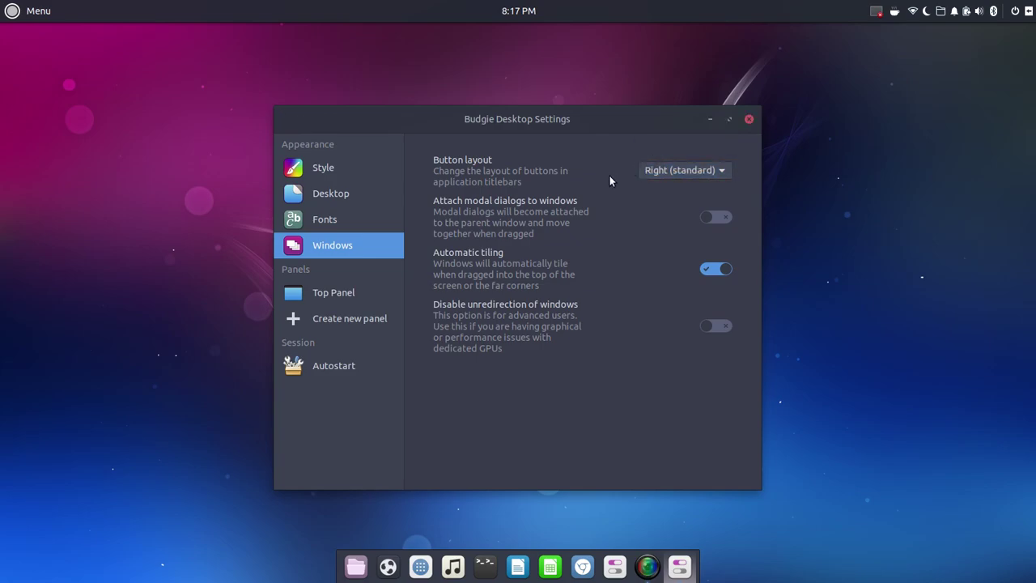
{"action": "left_click", "coordinate": [343, 291]}
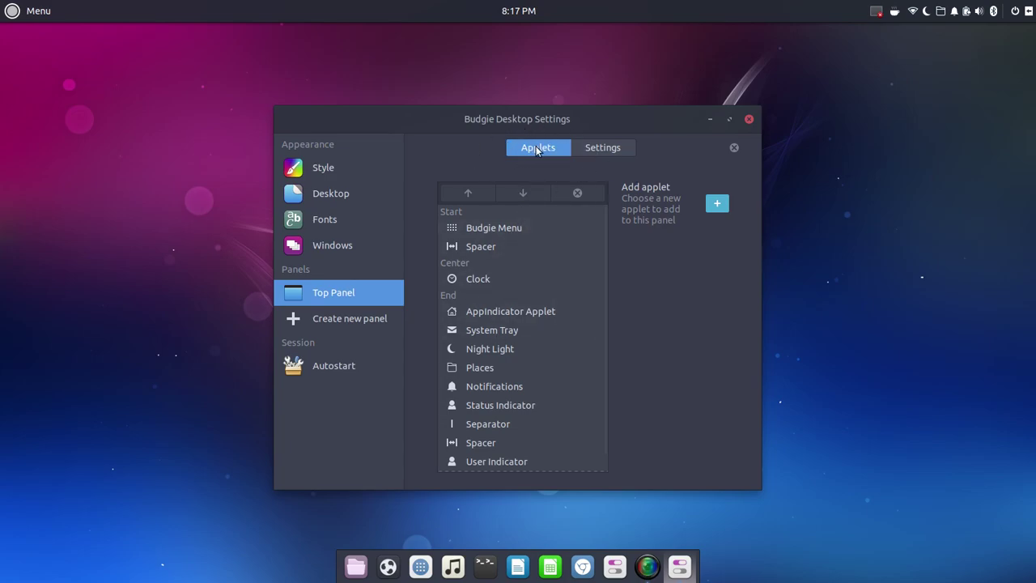
Select the Budgie Menu applet among the Top Panel applets and preview its menu.
{"action": "left_click", "coordinate": [616, 152]}
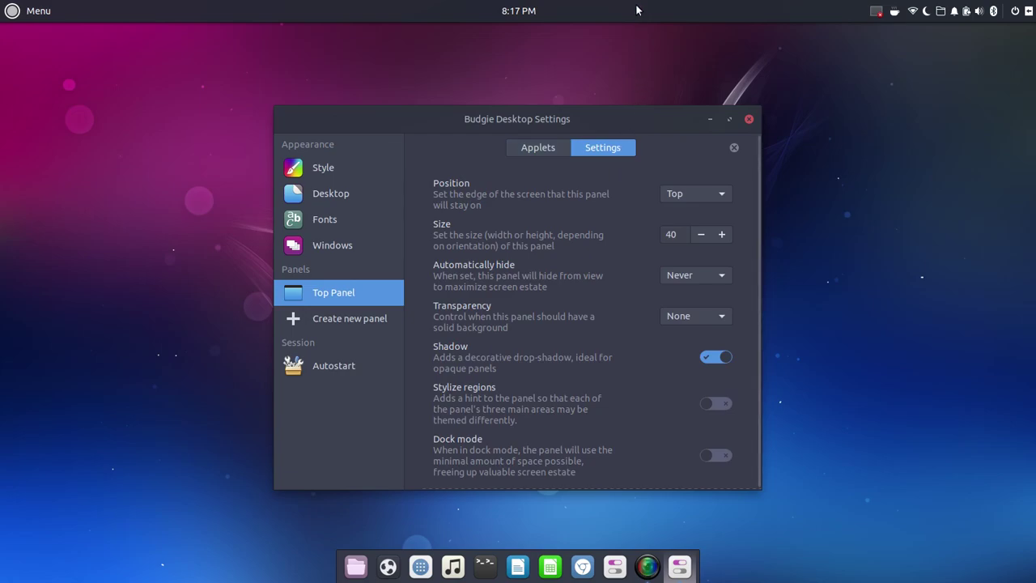
{"action": "left_click", "coordinate": [528, 150]}
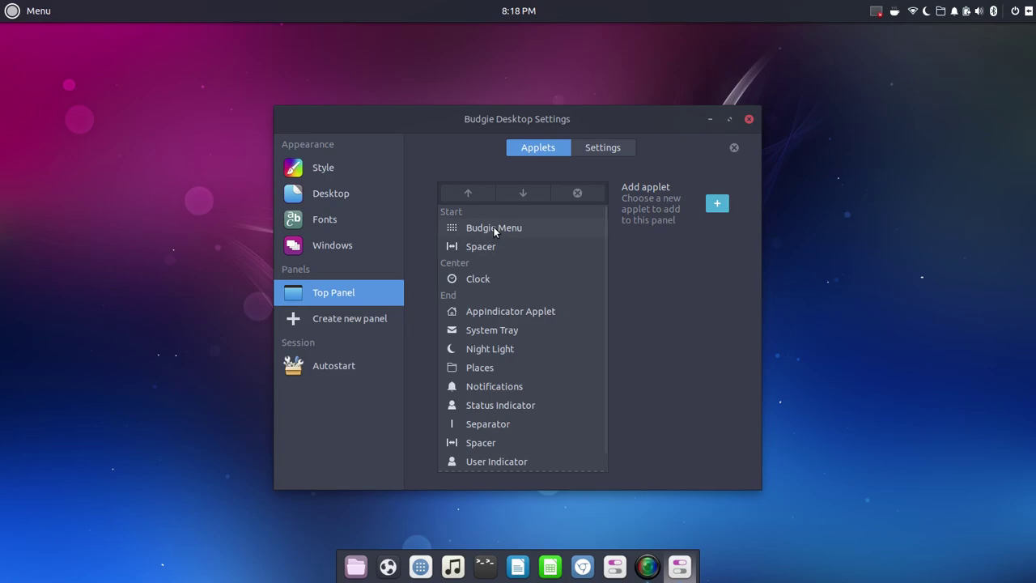
{"action": "left_click", "coordinate": [493, 230]}
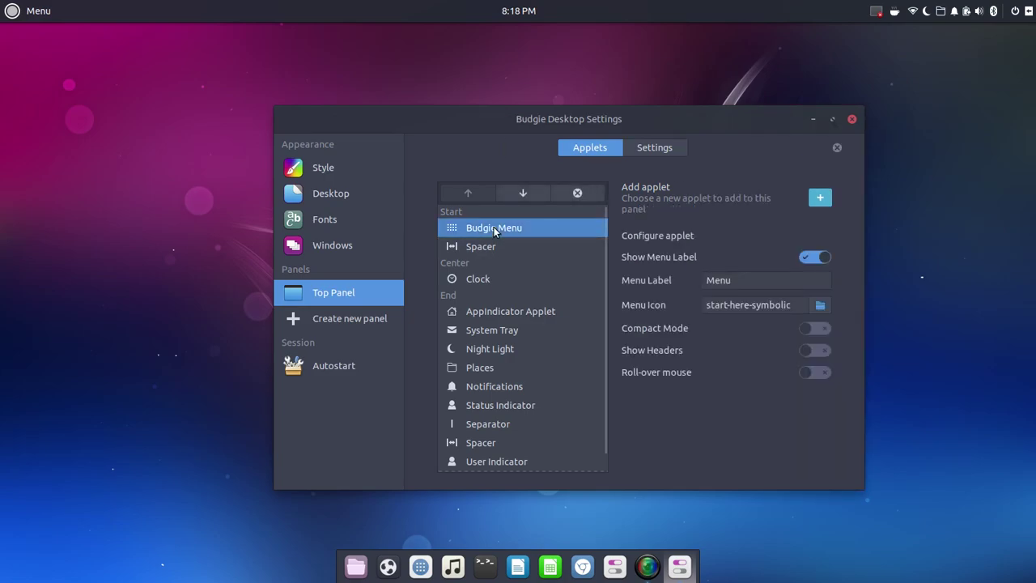
{"action": "left_click", "coordinate": [11, 11]}
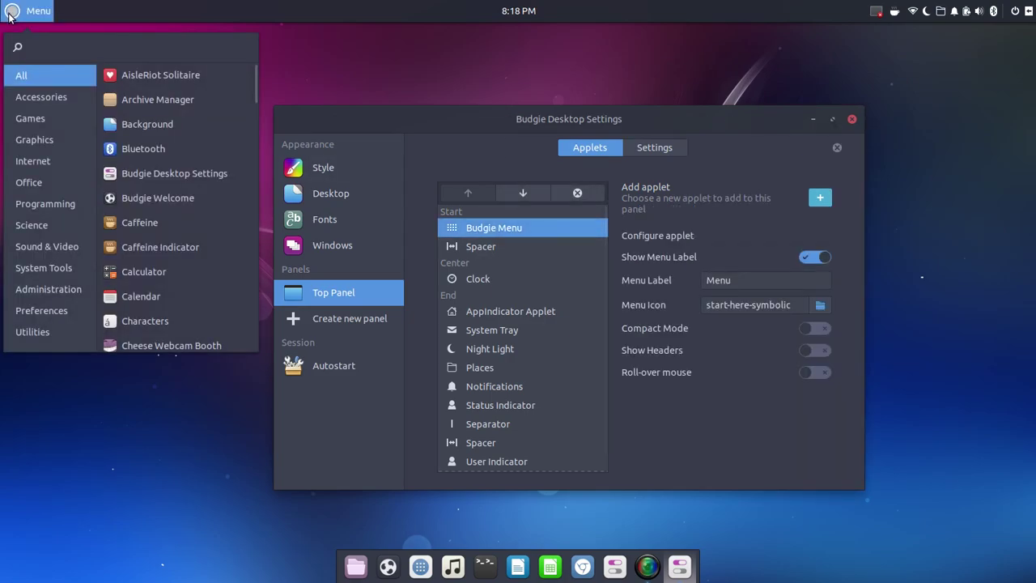
{"action": "left_click", "coordinate": [486, 232]}
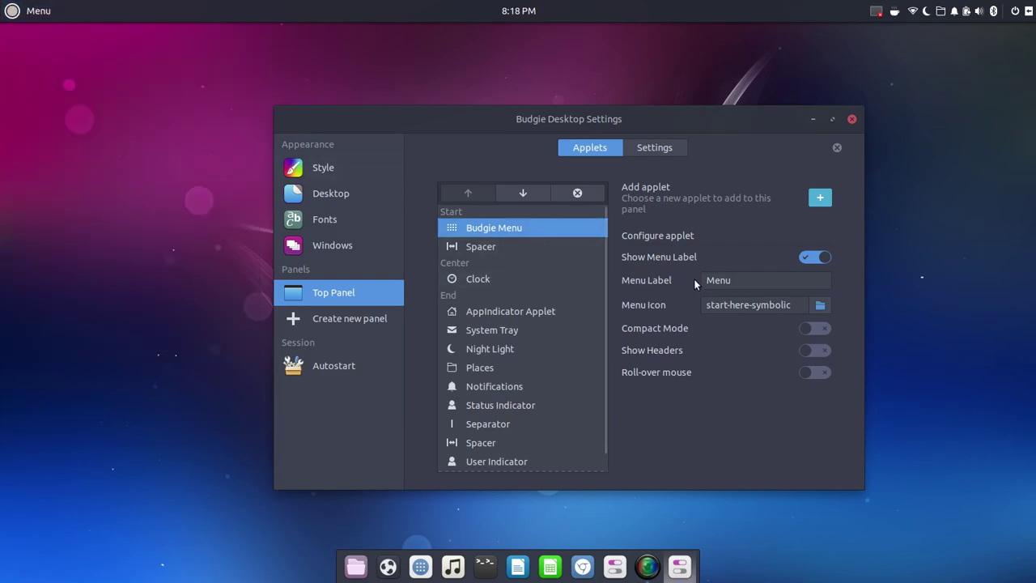
Turn off Show Menu Label and preview the menu's Accessories through Programming categories.
{"action": "left_click", "coordinate": [810, 258]}
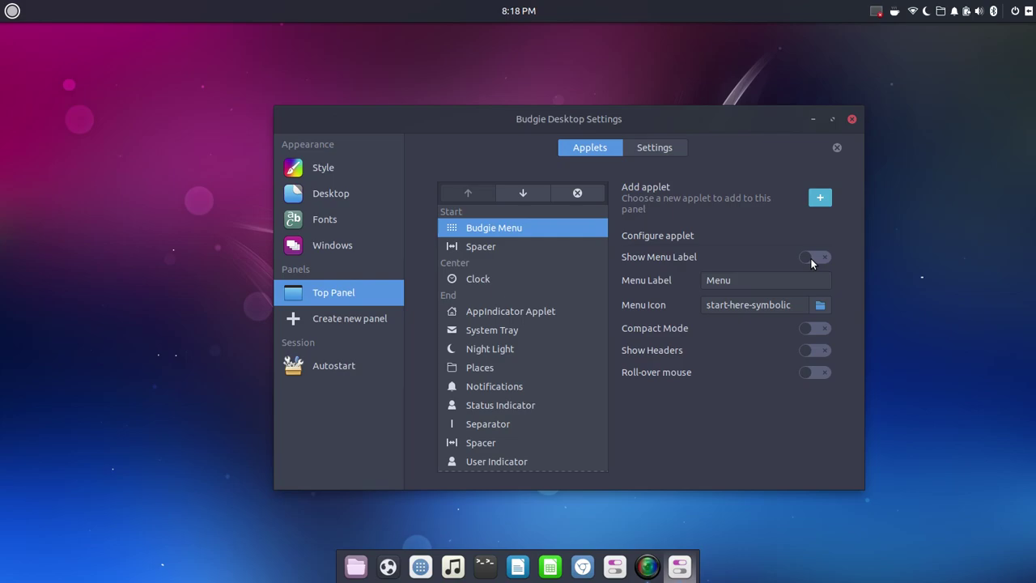
{"action": "left_click", "coordinate": [815, 257]}
{"action": "left_click", "coordinate": [809, 258]}
{"action": "left_click", "coordinate": [12, 9]}
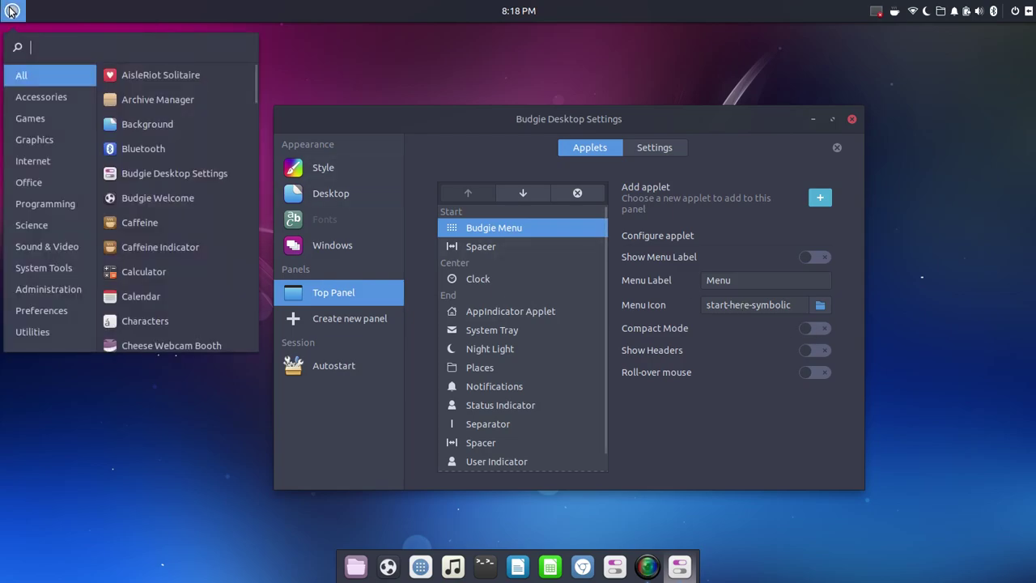
{"action": "left_click", "coordinate": [41, 98]}
{"action": "left_click", "coordinate": [34, 122]}
{"action": "left_click", "coordinate": [35, 141]}
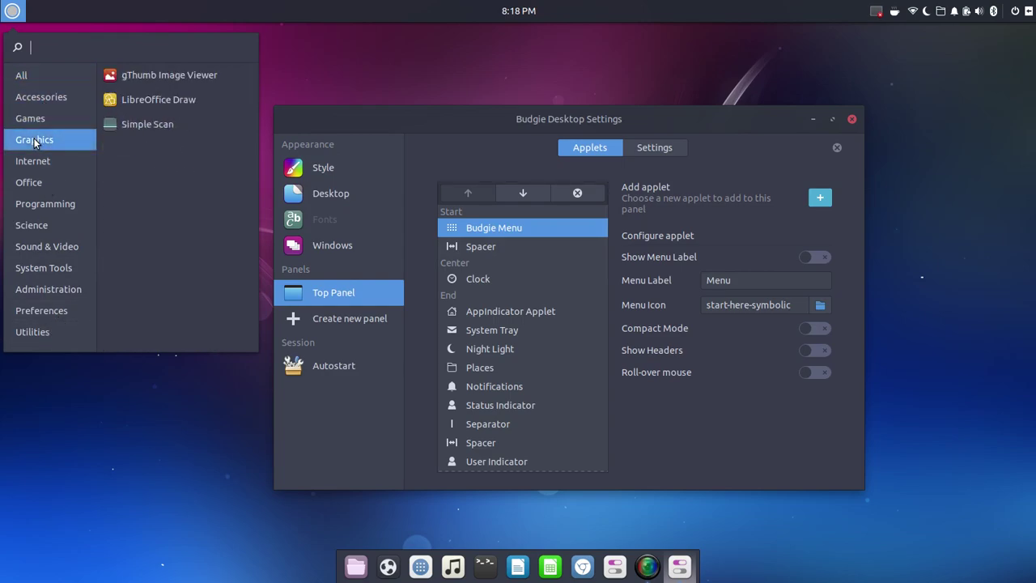
{"action": "left_click", "coordinate": [36, 164]}
{"action": "left_click", "coordinate": [37, 180]}
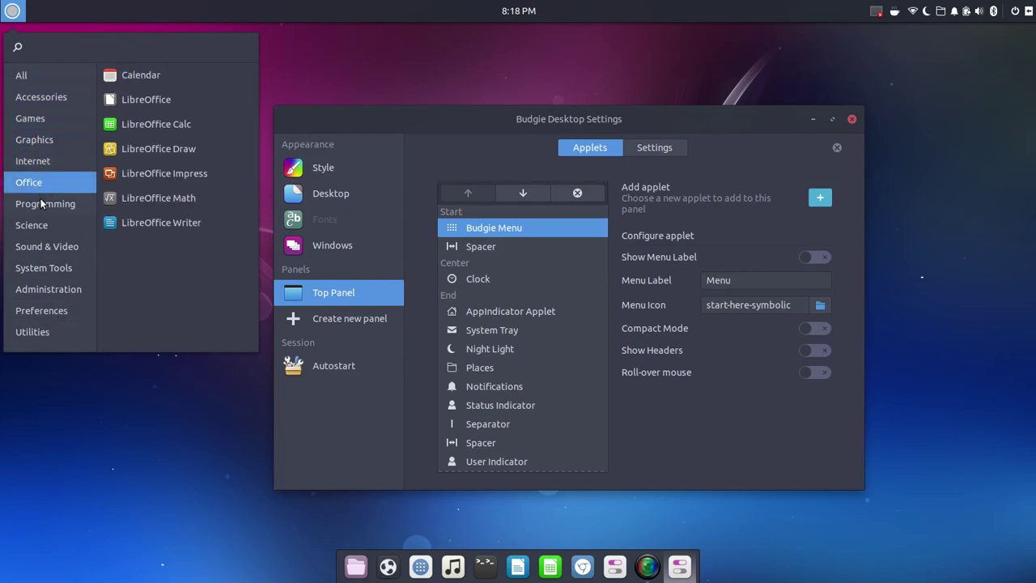
{"action": "left_click", "coordinate": [41, 200]}
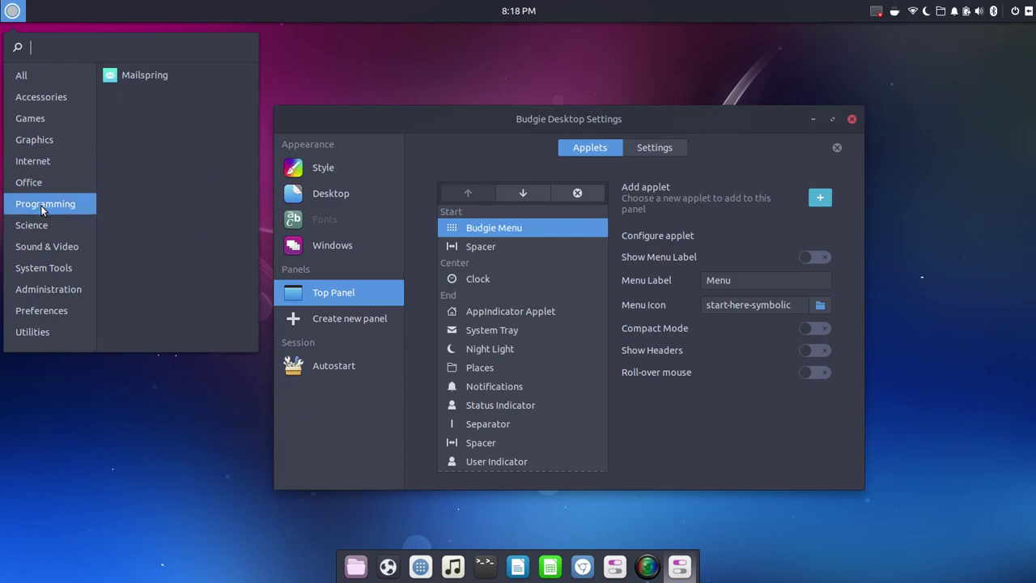
{"action": "left_click", "coordinate": [817, 329]}
Enable Compact Mode, preview it with a 'ch' search, and leave it switched on.
{"action": "left_click", "coordinate": [816, 329]}
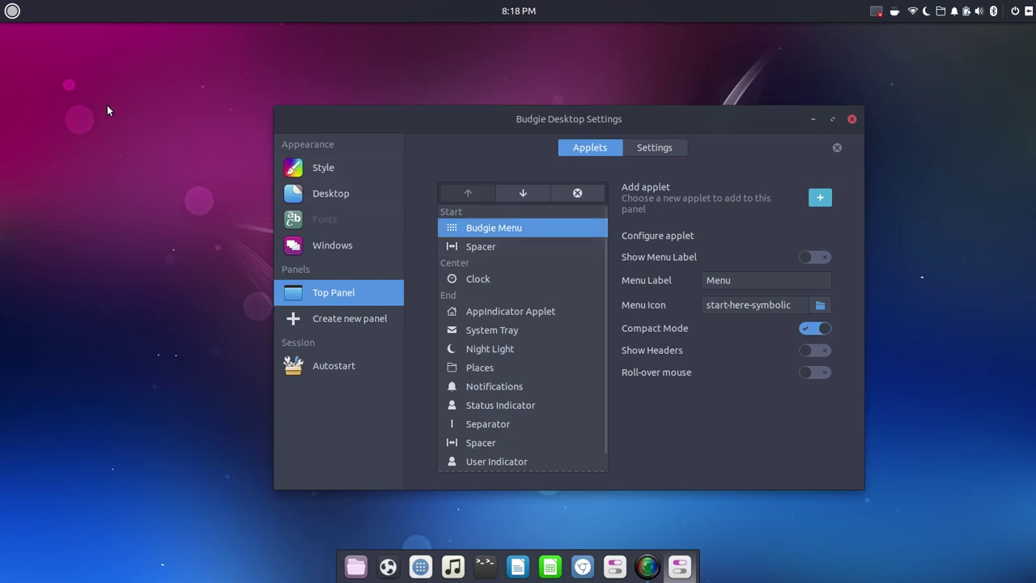
{"action": "left_click", "coordinate": [12, 12]}
{"action": "scroll", "coordinate": [89, 118], "scroll_direction": "down", "scroll_amount": 10}
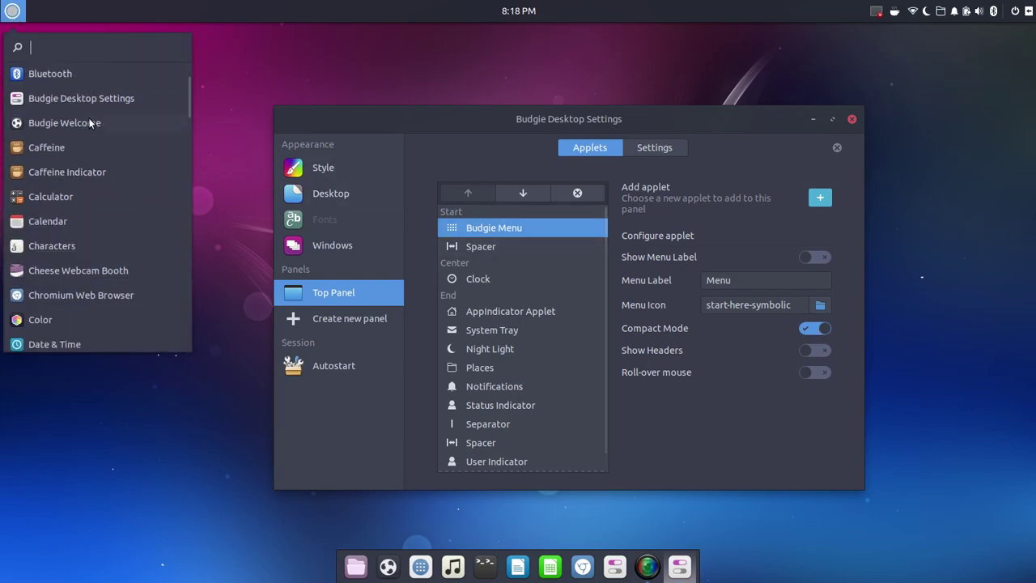
{"action": "scroll", "coordinate": [88, 118], "scroll_direction": "down", "scroll_amount": 6}
{"action": "scroll", "coordinate": [80, 89], "scroll_direction": "up", "scroll_amount": 15}
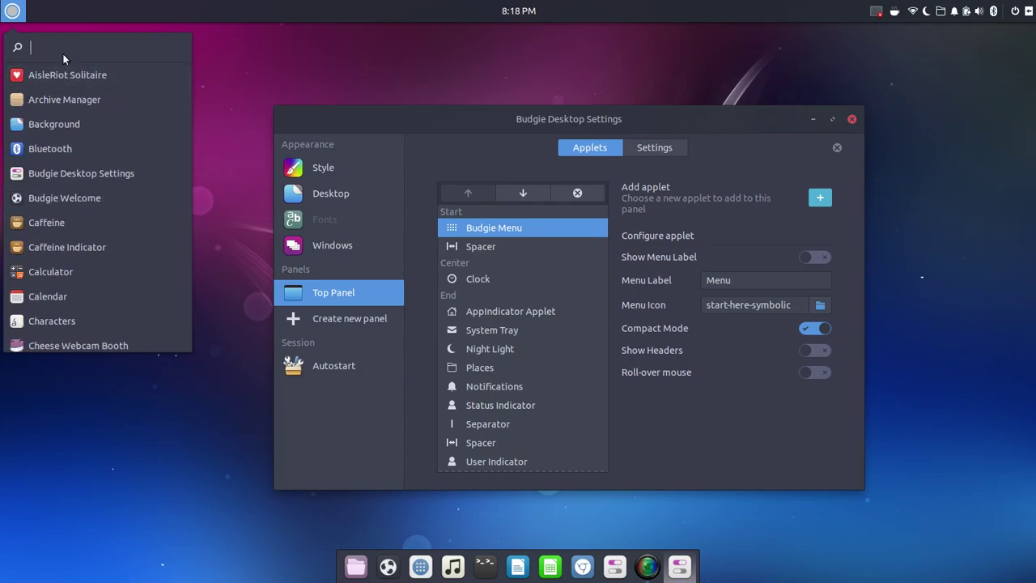
{"action": "type", "text": "ch"}
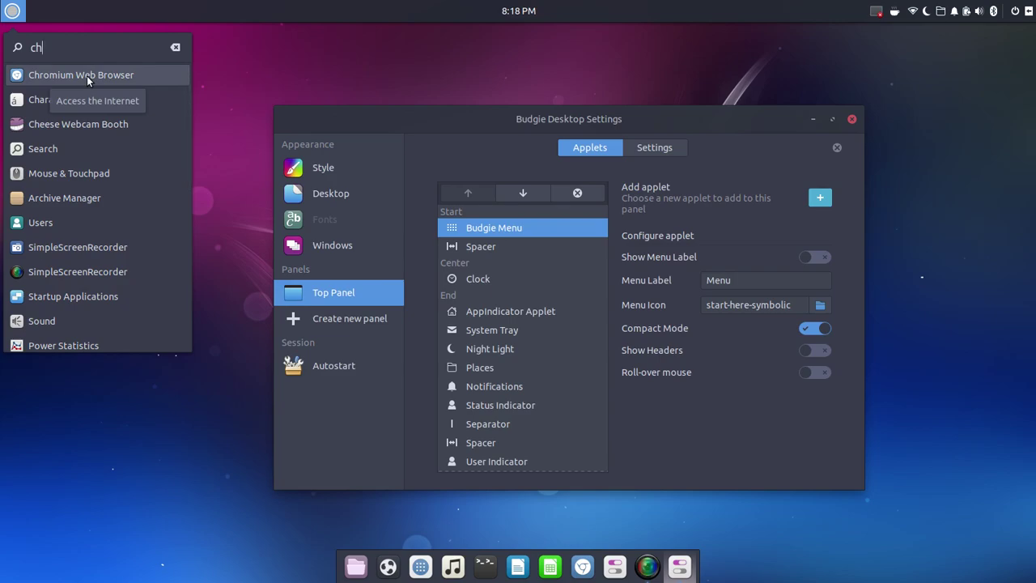
{"action": "left_click", "coordinate": [244, 49]}
{"action": "left_click", "coordinate": [806, 330]}
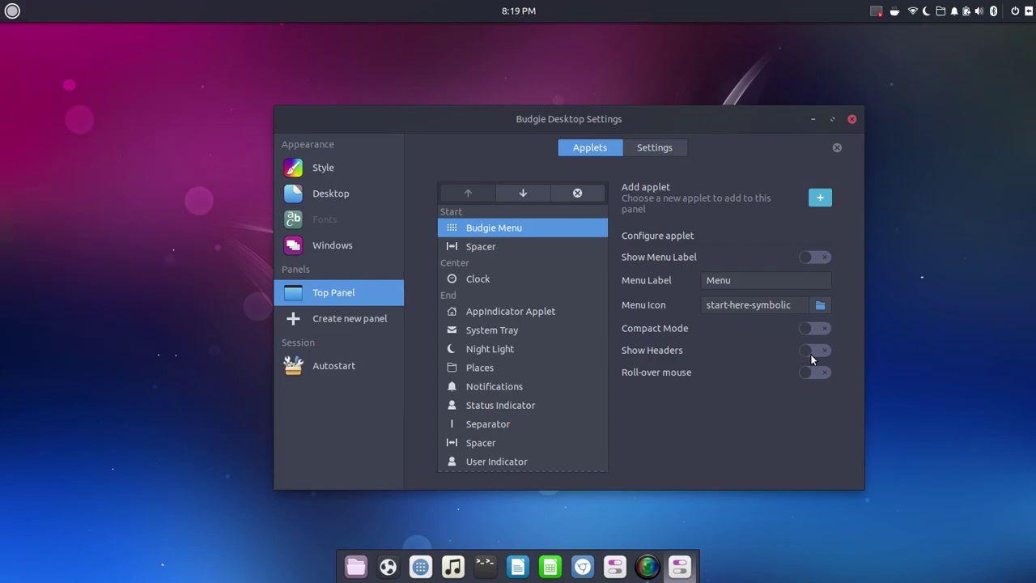
{"action": "left_click", "coordinate": [819, 333]}
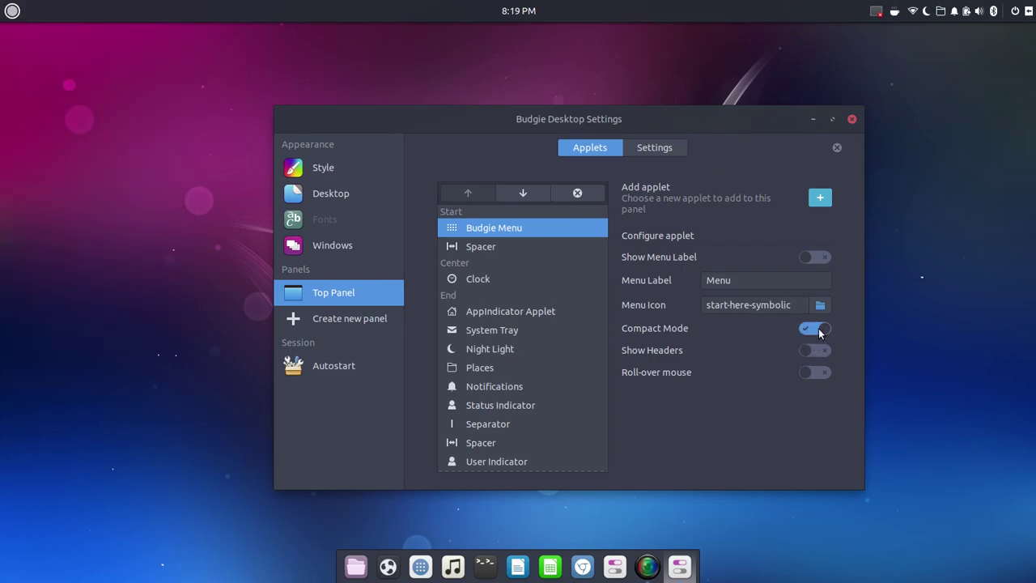
{"action": "left_click", "coordinate": [499, 316]}
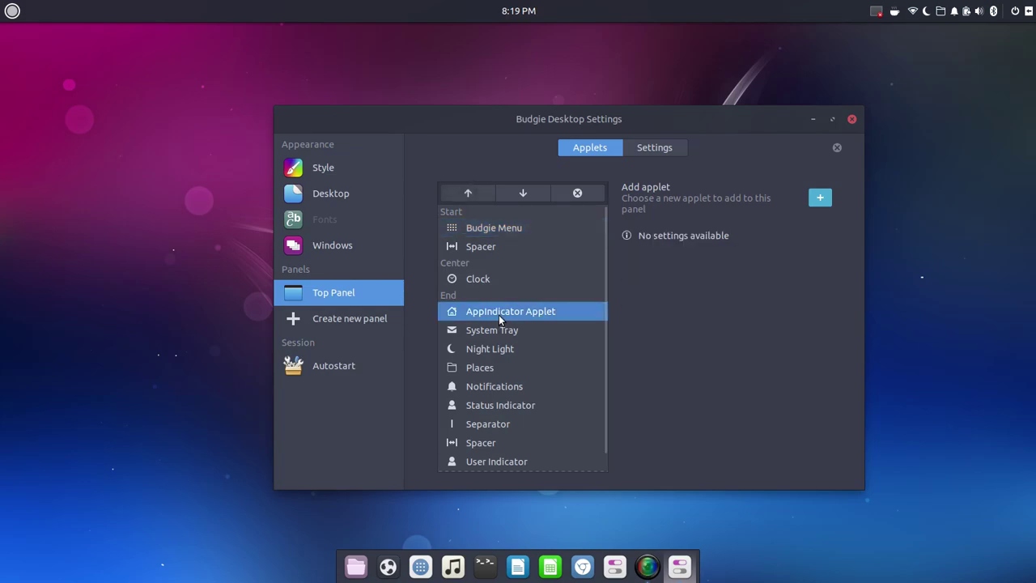
{"action": "left_click", "coordinate": [499, 330]}
{"action": "left_click", "coordinate": [496, 348]}
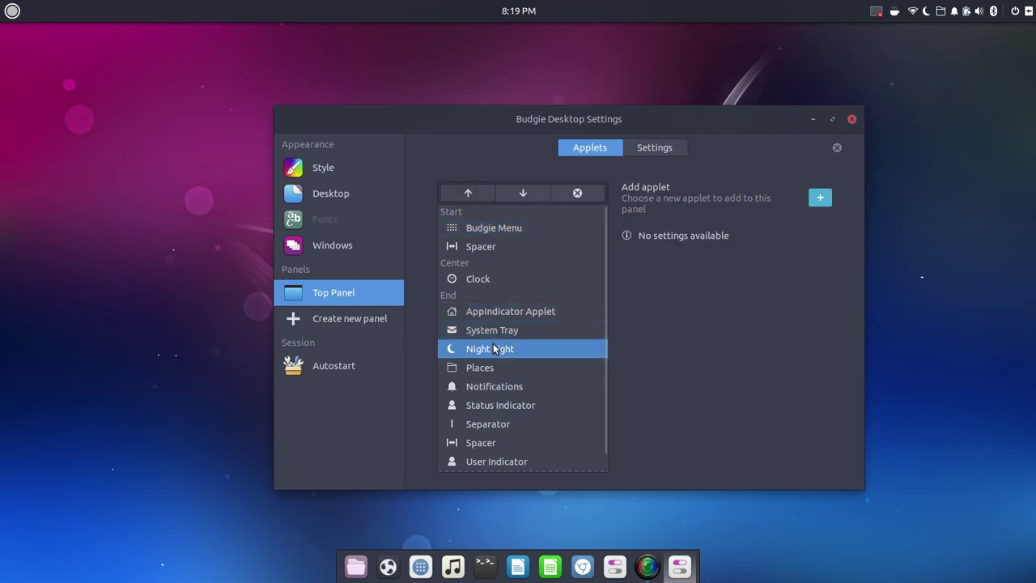
{"action": "left_click", "coordinate": [486, 369]}
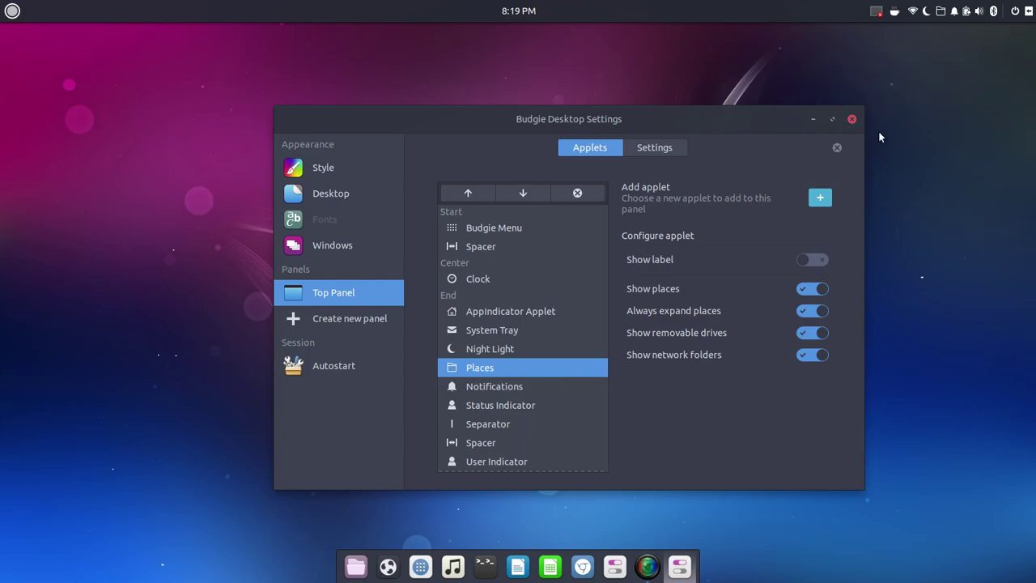
{"action": "left_click", "coordinate": [940, 13]}
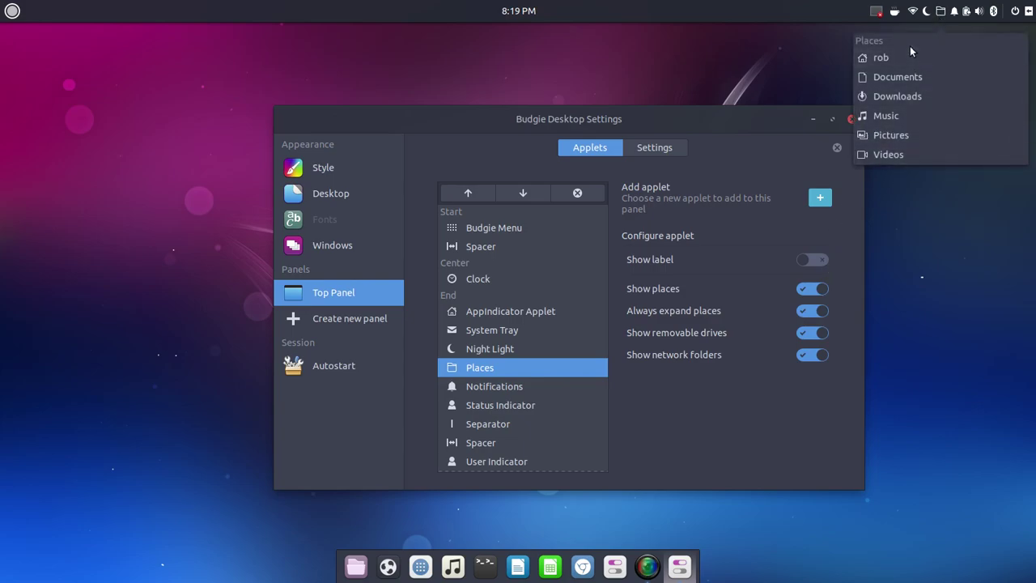
{"action": "left_click", "coordinate": [904, 295]}
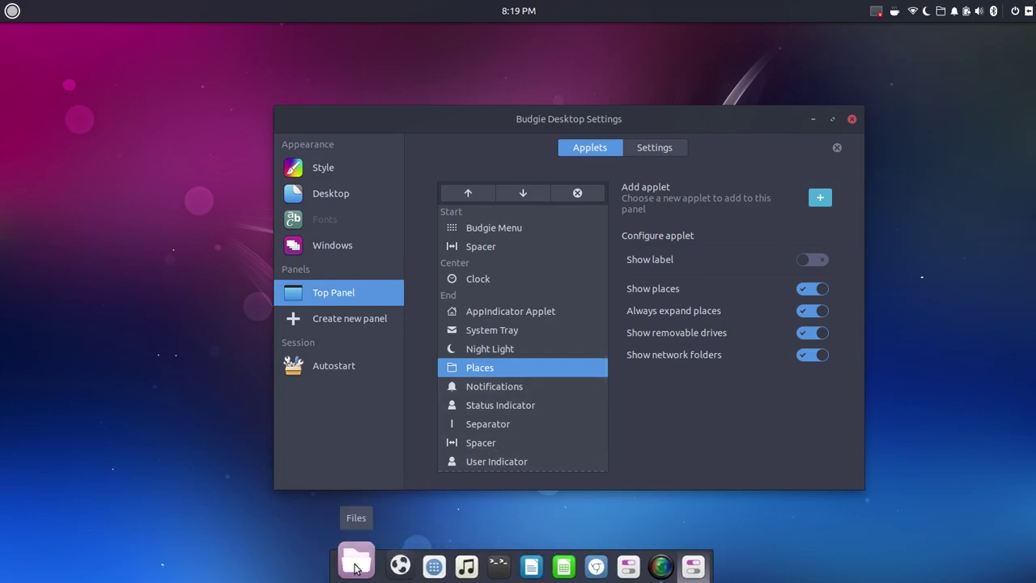
{"action": "left_click", "coordinate": [940, 14]}
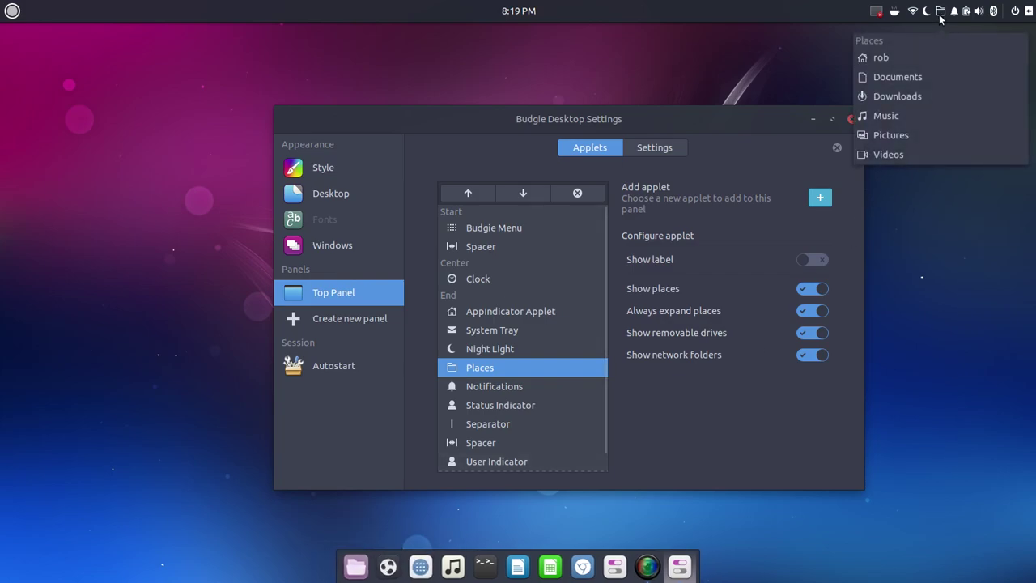
{"action": "left_click", "coordinate": [940, 14]}
{"action": "left_click", "coordinate": [941, 13]}
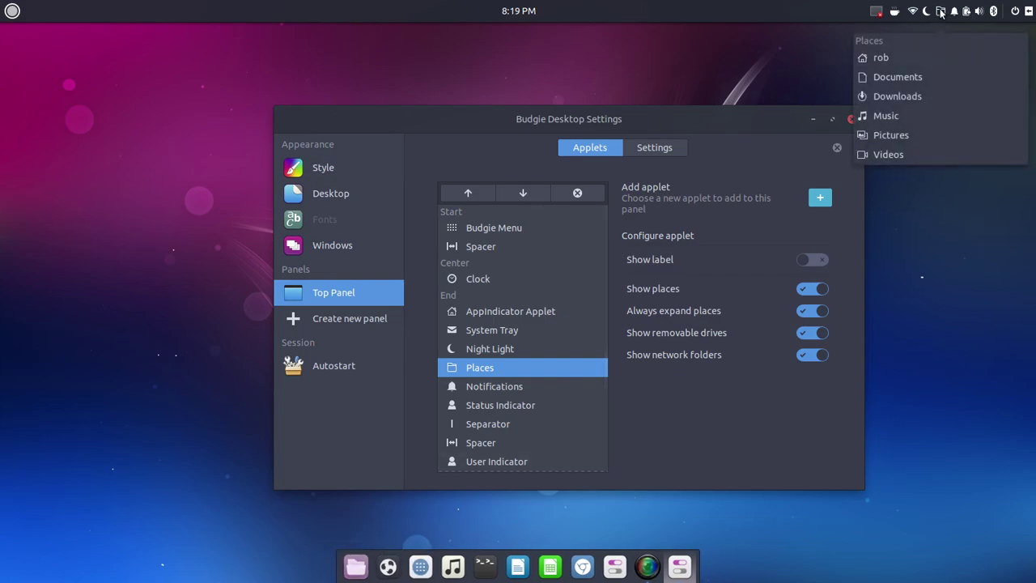
{"action": "left_click", "coordinate": [905, 195]}
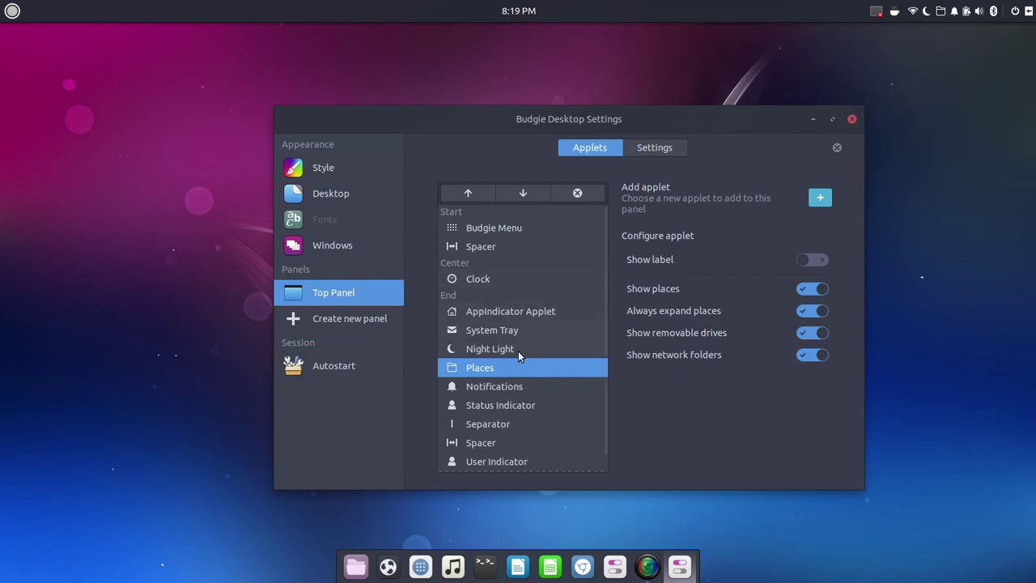
{"action": "left_click", "coordinate": [499, 386]}
{"action": "left_click", "coordinate": [500, 406]}
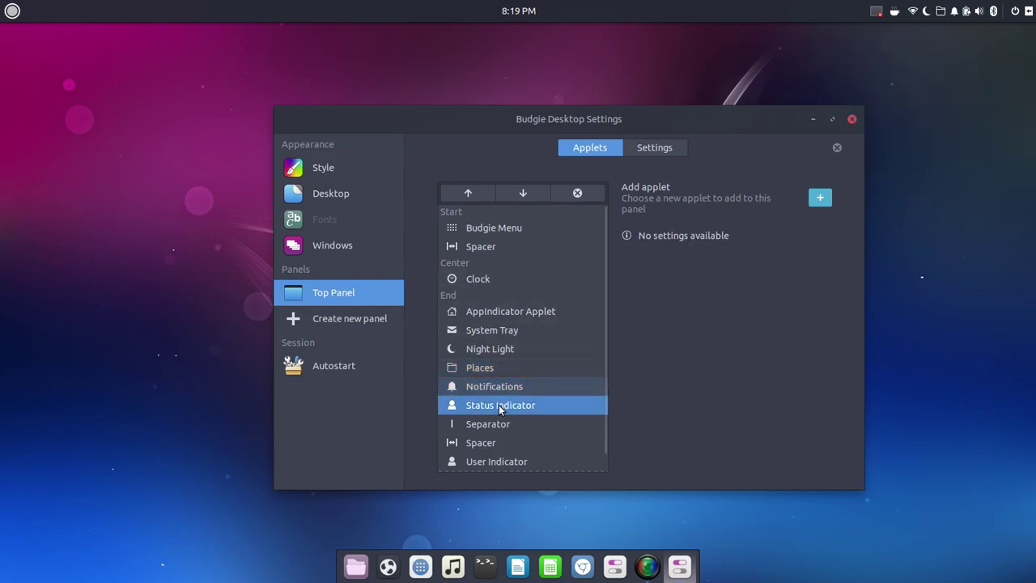
{"action": "scroll", "coordinate": [499, 409], "scroll_direction": "down", "scroll_amount": 1}
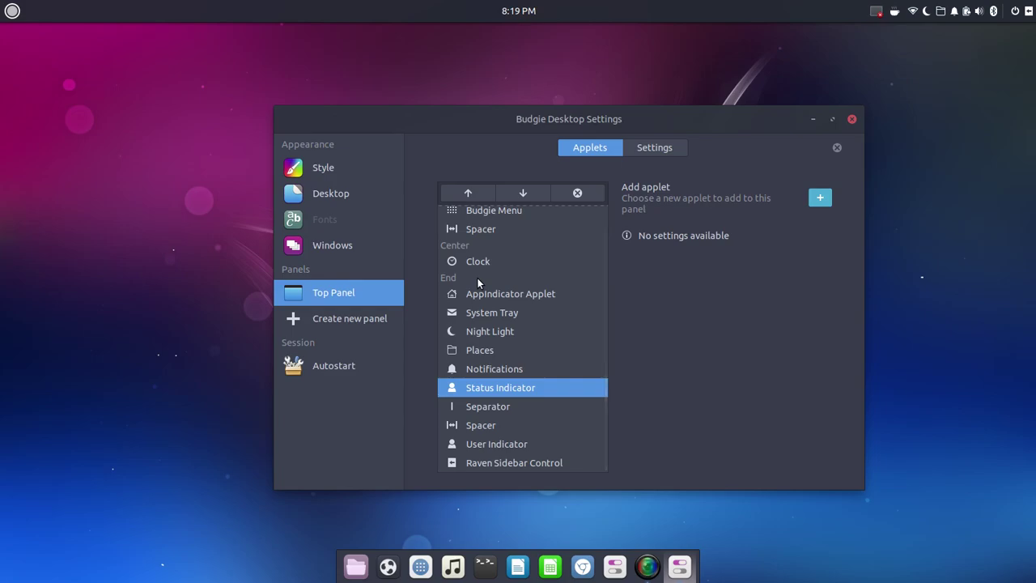
{"action": "left_click", "coordinate": [480, 332]}
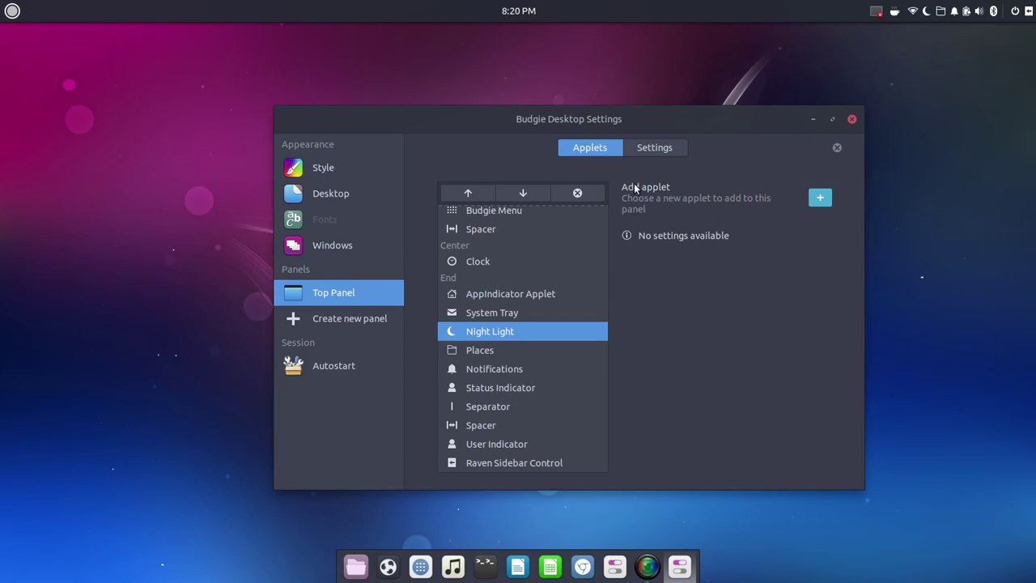
Try the Left panel position, keep size 40, and return the panel to the Top edge.
{"action": "left_click", "coordinate": [660, 148]}
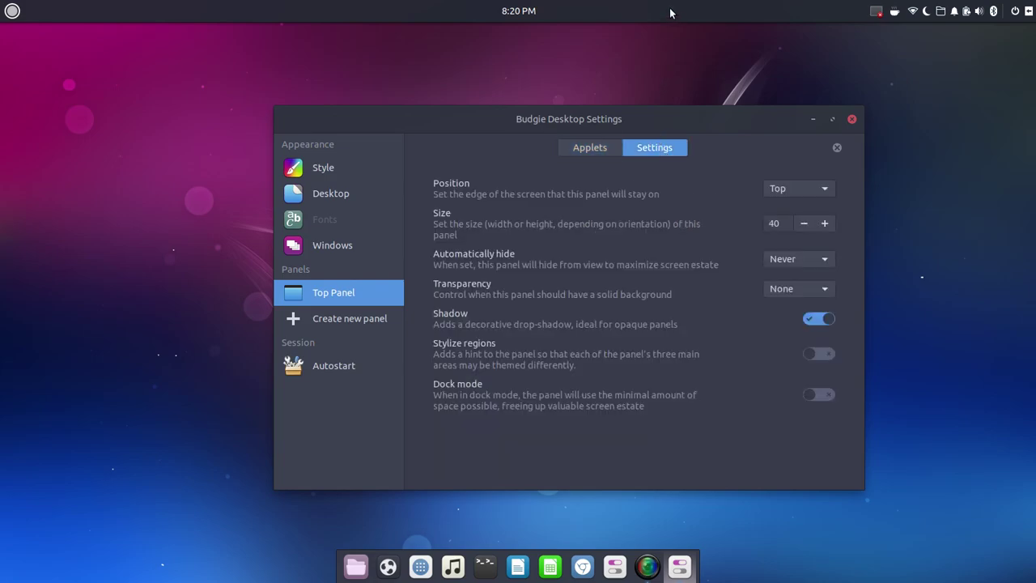
{"action": "left_click", "coordinate": [820, 188]}
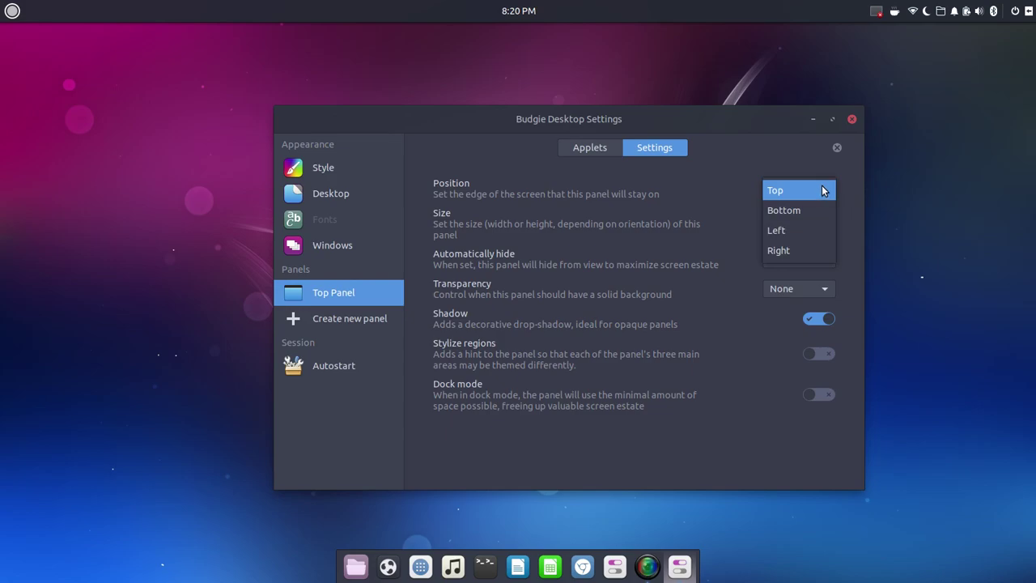
{"action": "left_click", "coordinate": [801, 229]}
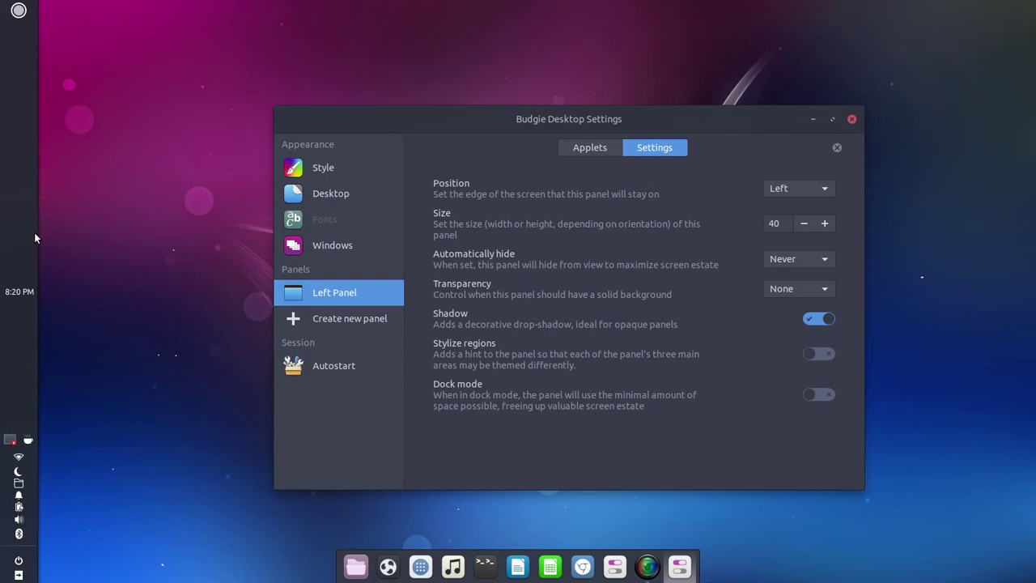
{"action": "left_click", "coordinate": [825, 223]}
{"action": "left_click", "coordinate": [803, 224]}
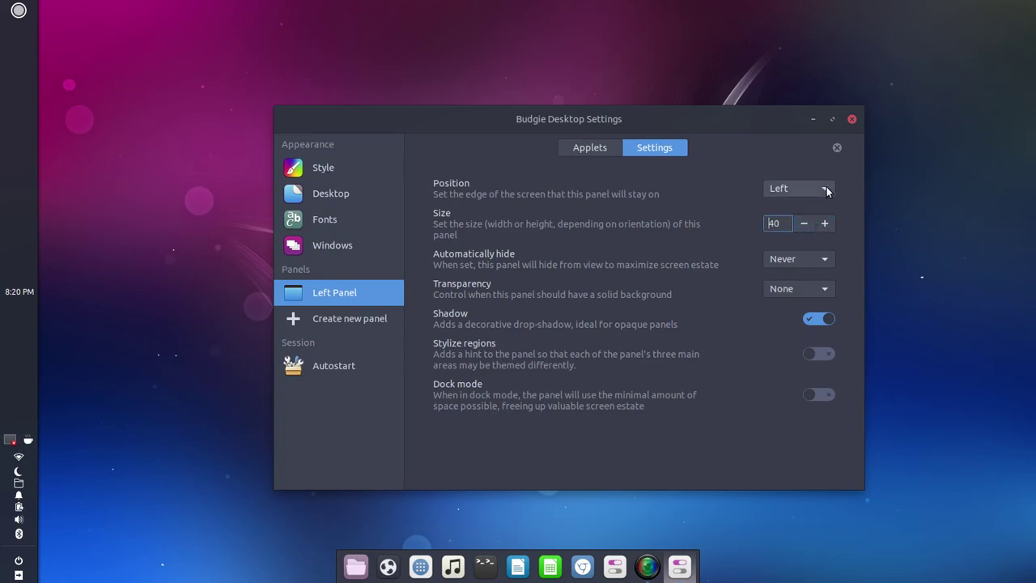
{"action": "left_click", "coordinate": [827, 190]}
{"action": "left_click", "coordinate": [797, 157]}
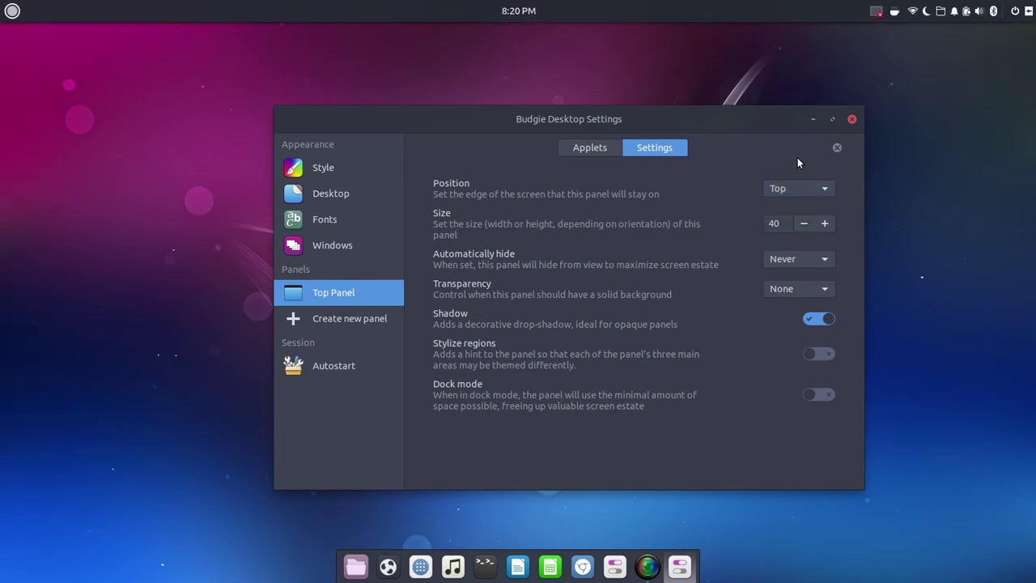
Raise the top panel's size to 49.
{"action": "left_click", "coordinate": [825, 224]}
{"action": "left_click", "coordinate": [825, 223]}
{"action": "left_click", "coordinate": [824, 223]}
{"action": "left_click", "coordinate": [824, 224]}
{"action": "left_click", "coordinate": [824, 224]}
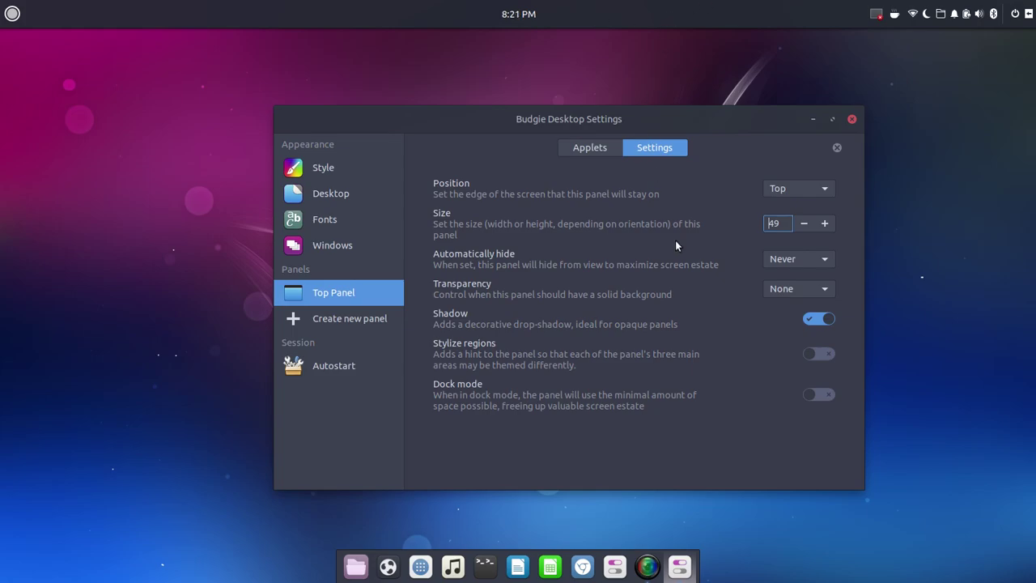
Keep auto-hide at Never, set transparency to Always, and turn the panel shadow off.
{"action": "left_click", "coordinate": [792, 259]}
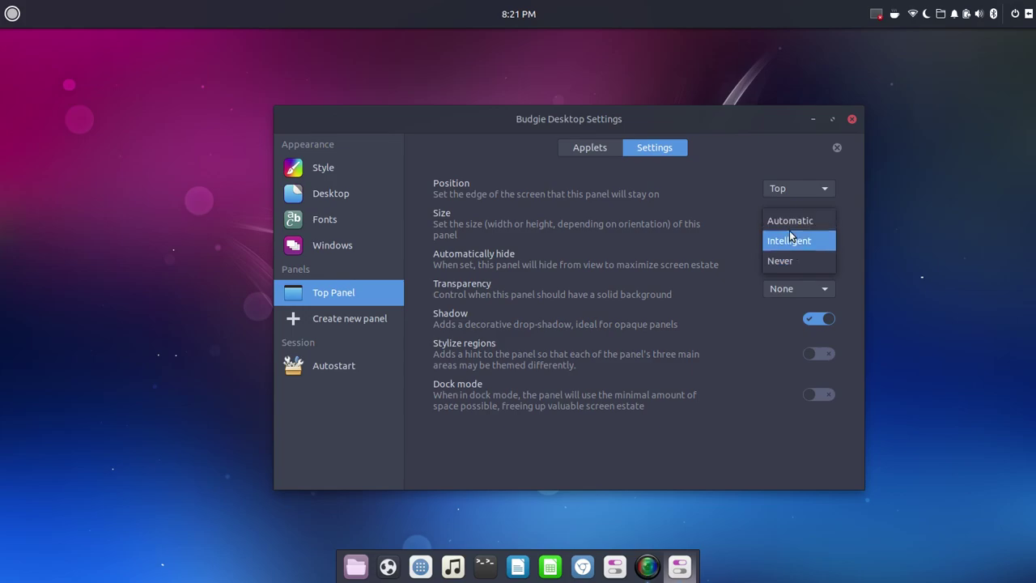
{"action": "left_click", "coordinate": [785, 262]}
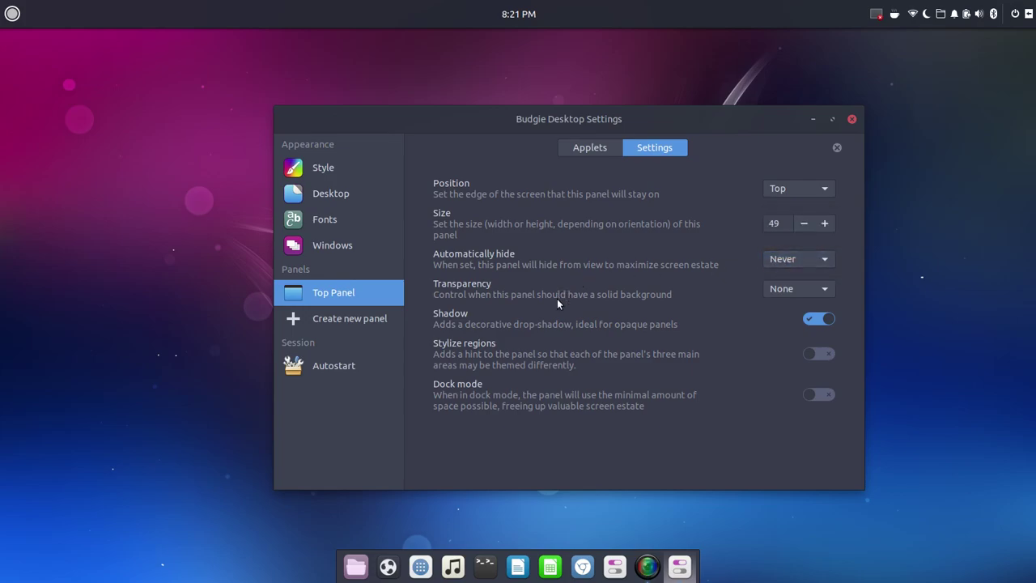
{"action": "left_click", "coordinate": [786, 293]}
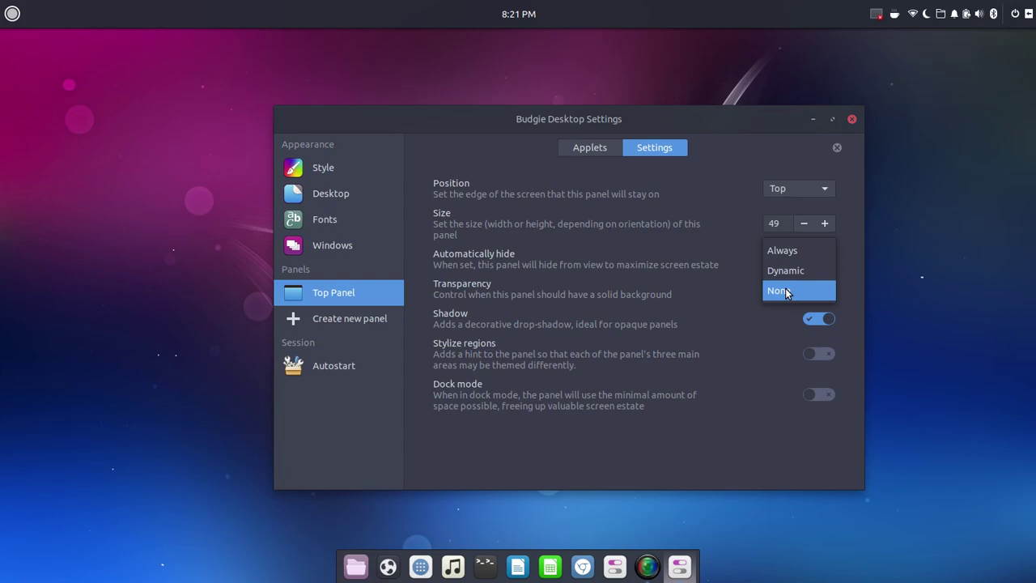
{"action": "left_click", "coordinate": [785, 252]}
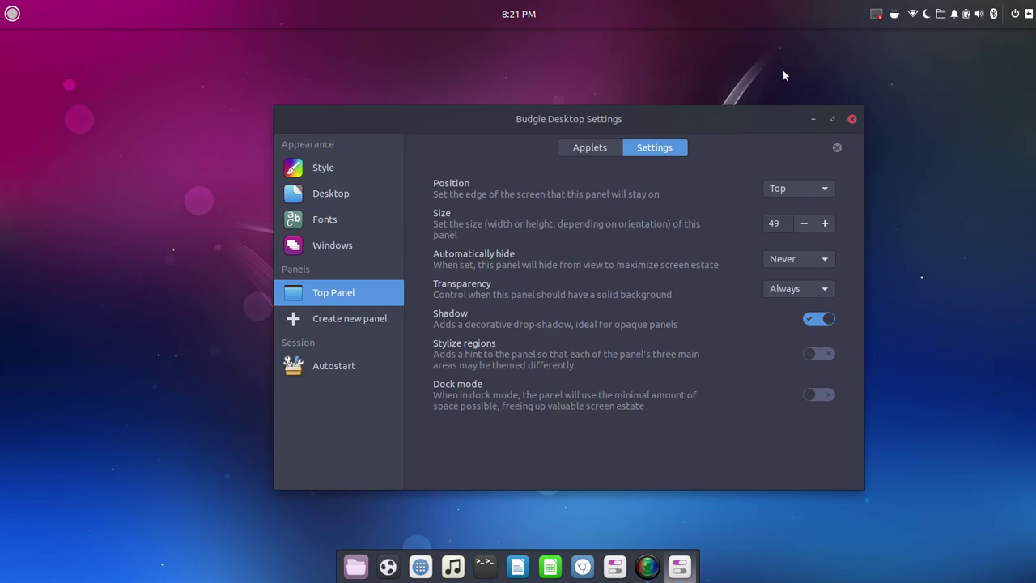
{"action": "left_click", "coordinate": [815, 320]}
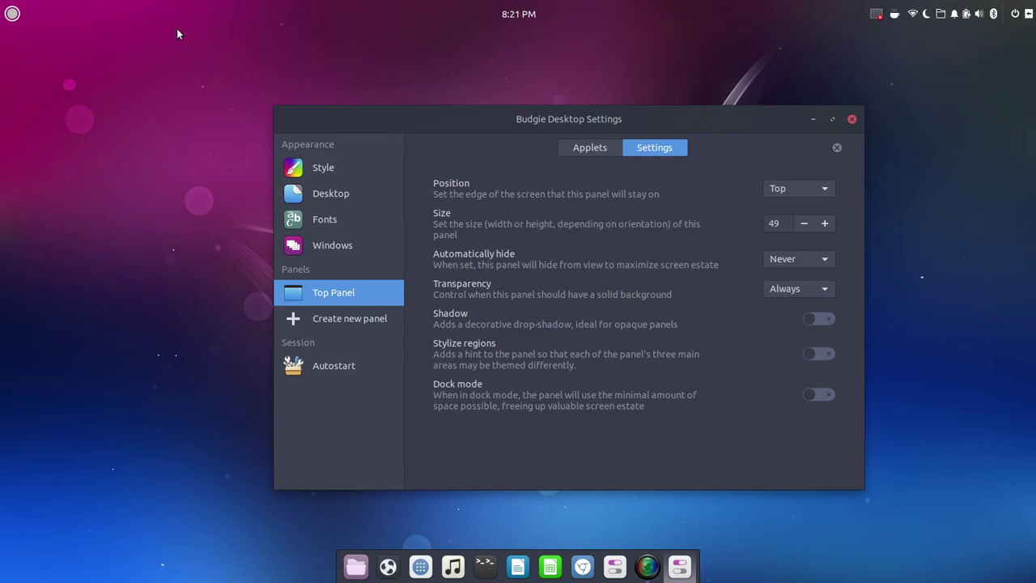
{"action": "left_click", "coordinate": [11, 13]}
{"action": "left_click", "coordinate": [11, 13]}
Show the Autostart page, where Plank is the only autostart app.
{"action": "left_click", "coordinate": [341, 366]}
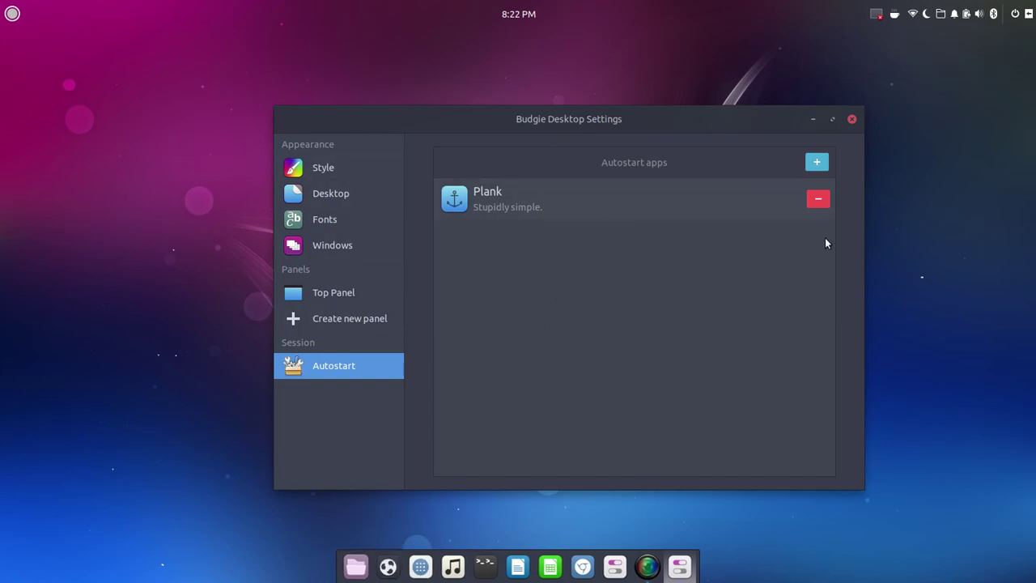
Close Budgie Desktop Settings and glance at the calendar in Raven.
{"action": "left_click", "coordinate": [851, 121]}
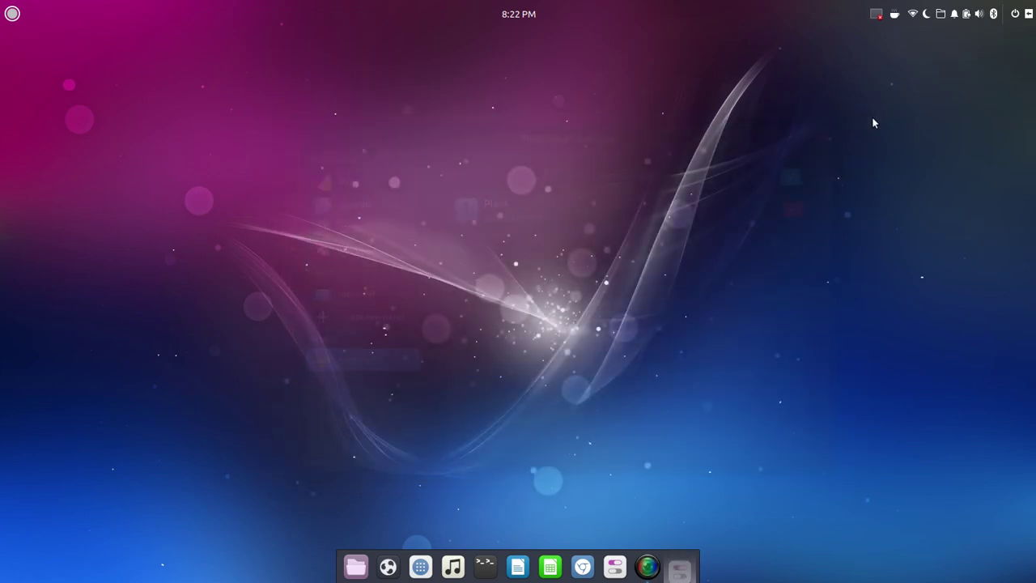
{"action": "left_click", "coordinate": [1031, 13]}
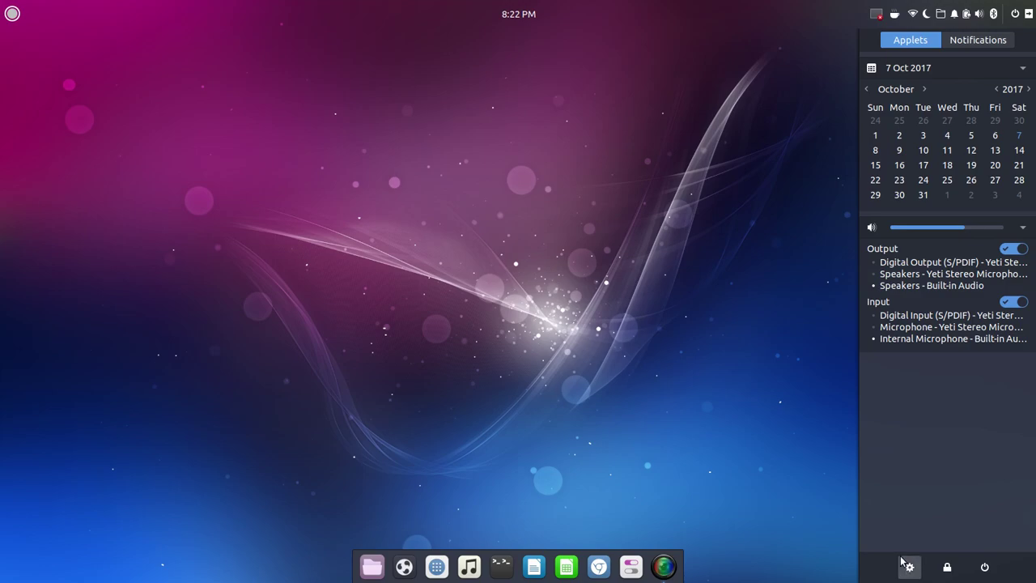
{"action": "left_click", "coordinate": [714, 368]}
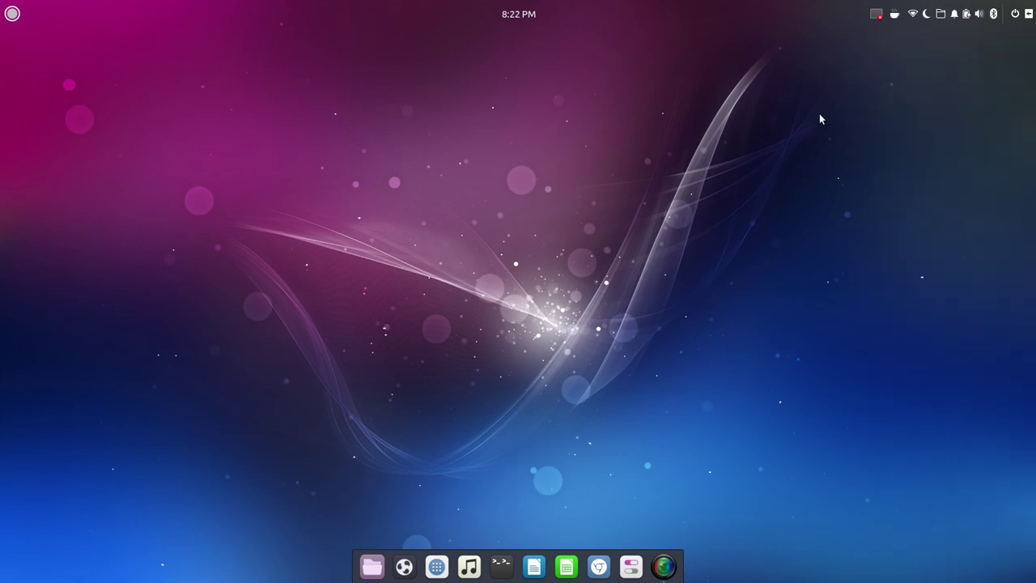
Check the Bluetooth menu, then launch Sound settings from the volume popover.
{"action": "left_click", "coordinate": [994, 13]}
{"action": "left_click", "coordinate": [993, 14]}
{"action": "left_click", "coordinate": [979, 14]}
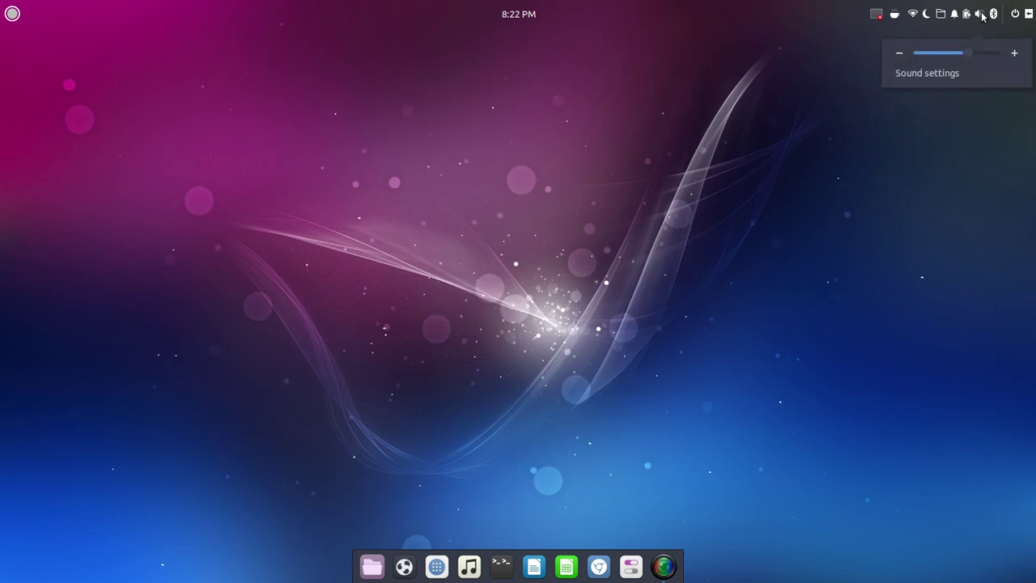
{"action": "left_click", "coordinate": [980, 14]}
{"action": "left_click", "coordinate": [979, 14]}
{"action": "left_click", "coordinate": [931, 74]}
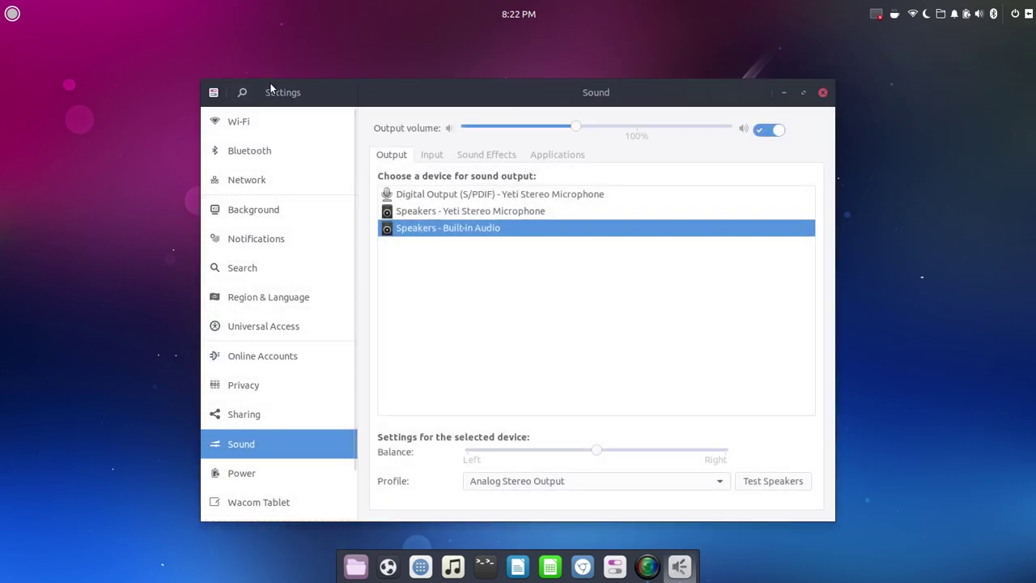
Move the Settings window slightly higher, showing Speakers - Built-in Audio as output.
{"action": "left_click_drag", "start_coordinate": [479, 102], "coordinate": [483, 64]}
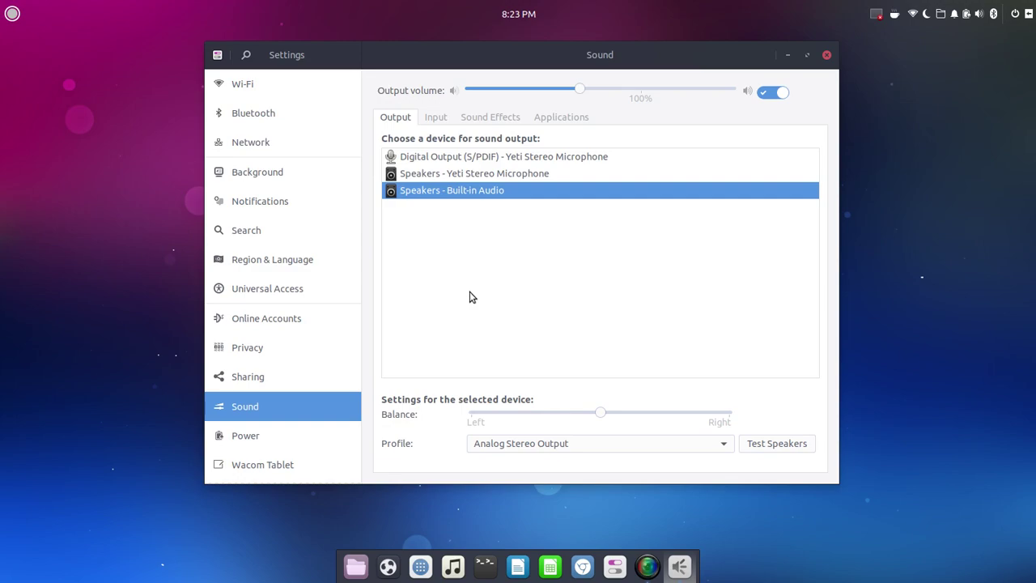
Look through the Wi-Fi, Bluetooth, Network, Background, Notifications and Online Accounts settings pages.
{"action": "left_click", "coordinate": [254, 84]}
{"action": "left_click", "coordinate": [253, 110]}
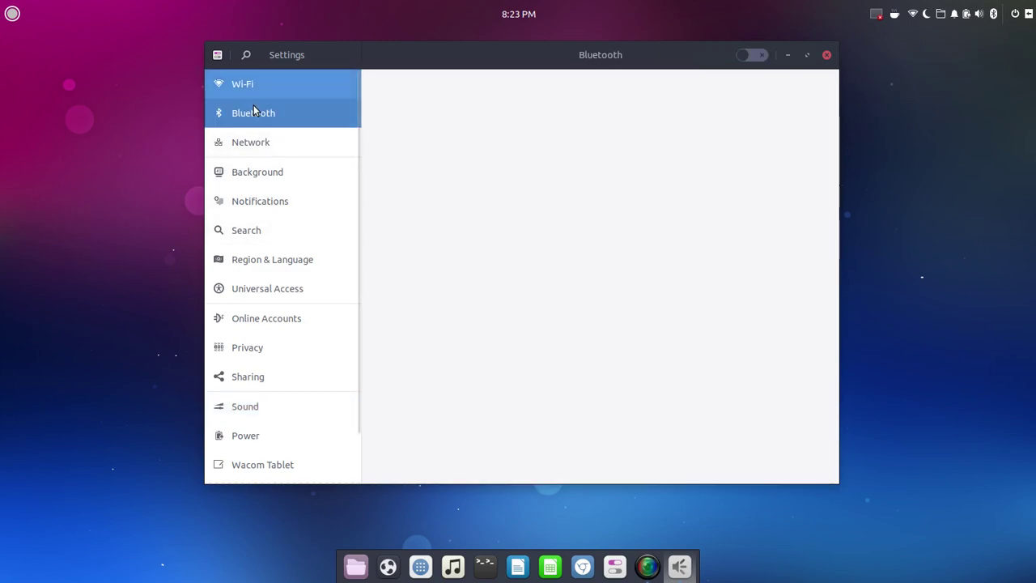
{"action": "left_click", "coordinate": [258, 144]}
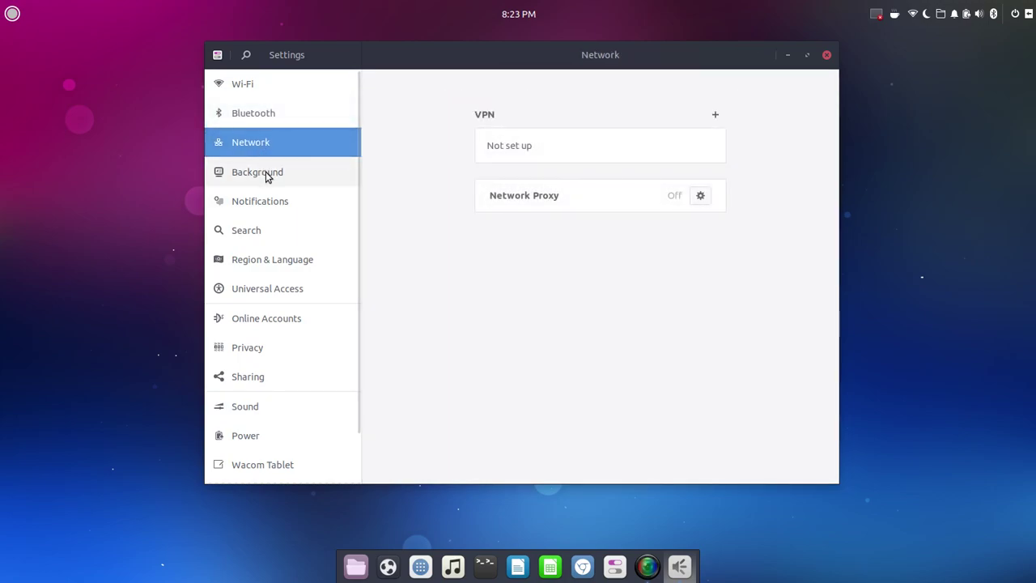
{"action": "left_click", "coordinate": [266, 172]}
{"action": "left_click", "coordinate": [270, 204]}
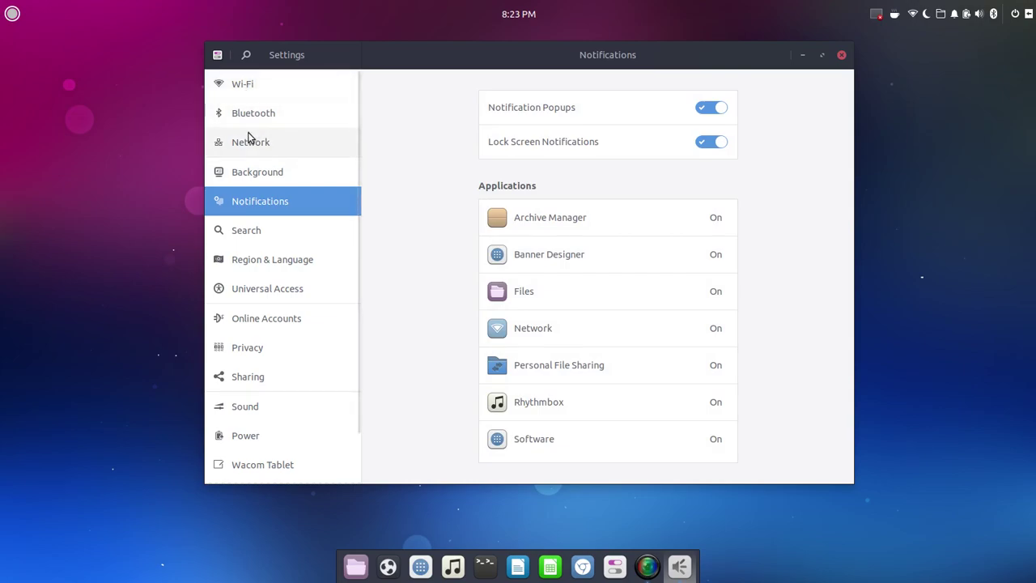
{"action": "left_click", "coordinate": [271, 319]}
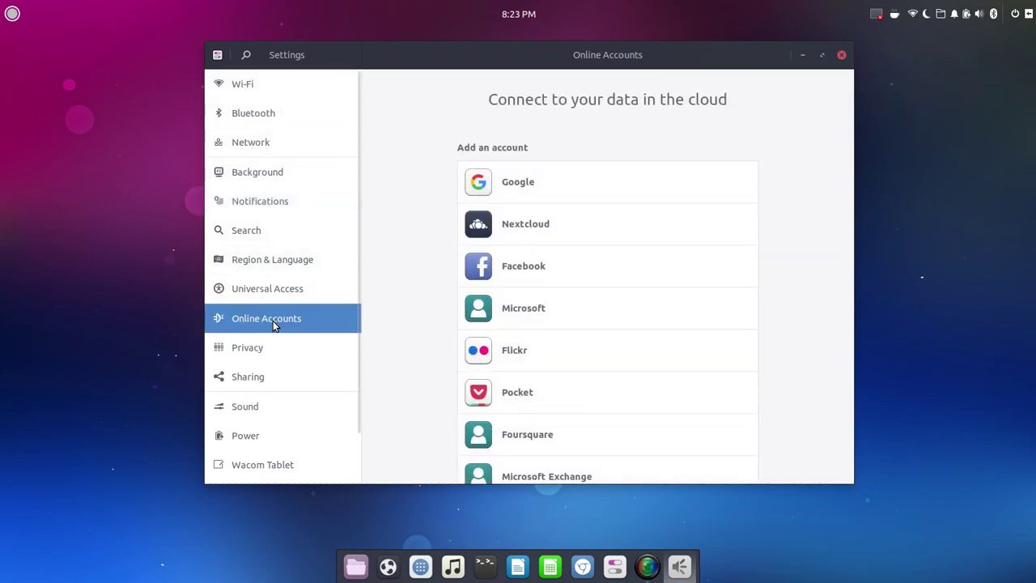
{"action": "scroll", "coordinate": [272, 234], "scroll_direction": "down", "scroll_amount": 1}
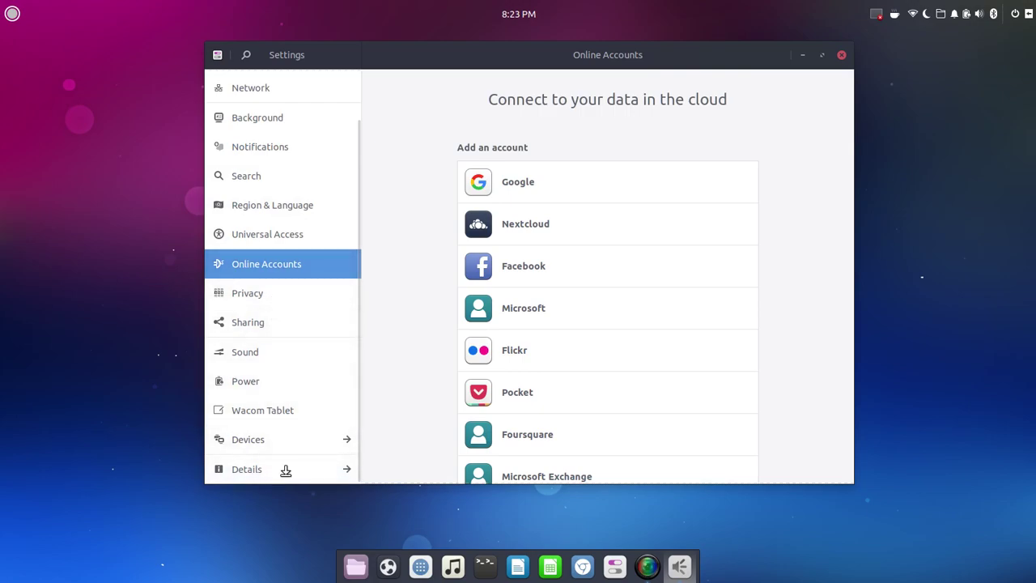
Maximize Settings, view the Brother printer under Devices and the Ubuntu 17.10 Details overview.
{"action": "left_click", "coordinate": [821, 54]}
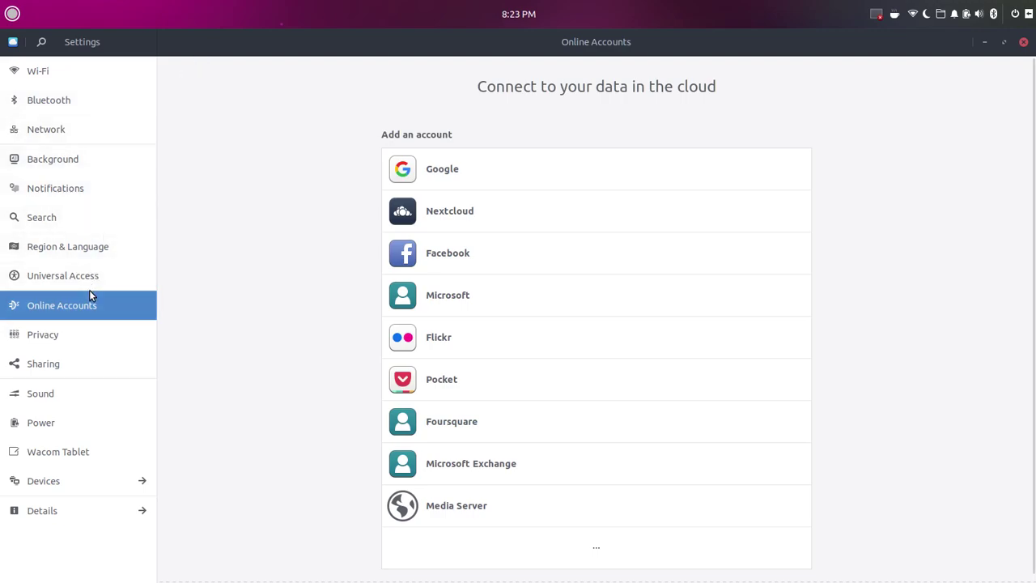
{"action": "left_click", "coordinate": [142, 483]}
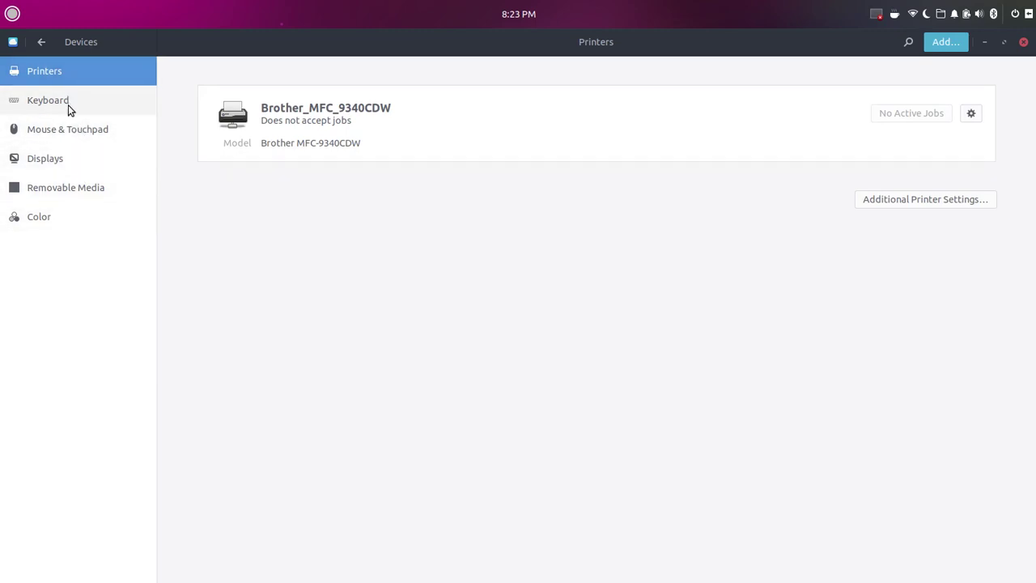
{"action": "left_click", "coordinate": [42, 42]}
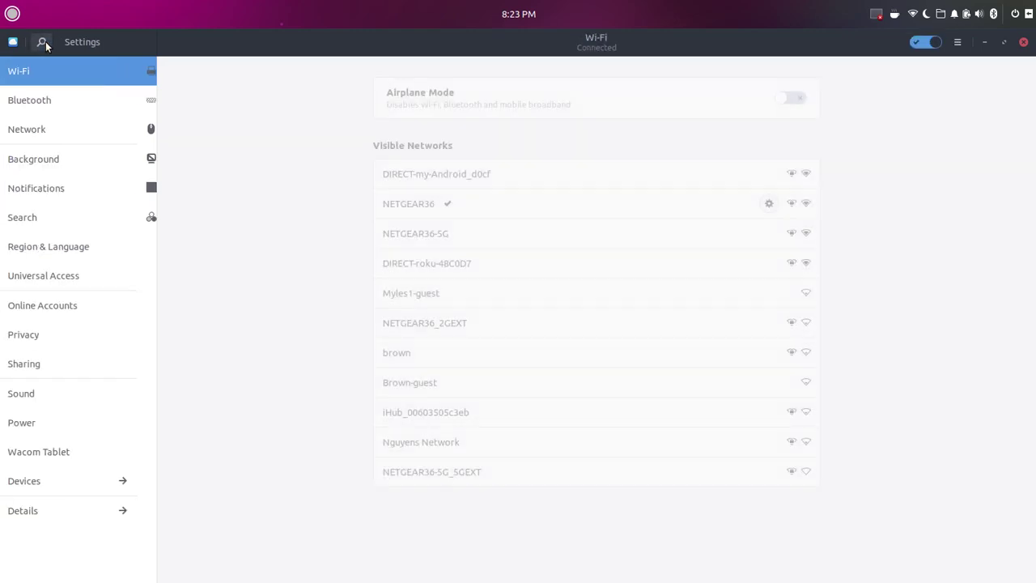
{"action": "left_click", "coordinate": [92, 512]}
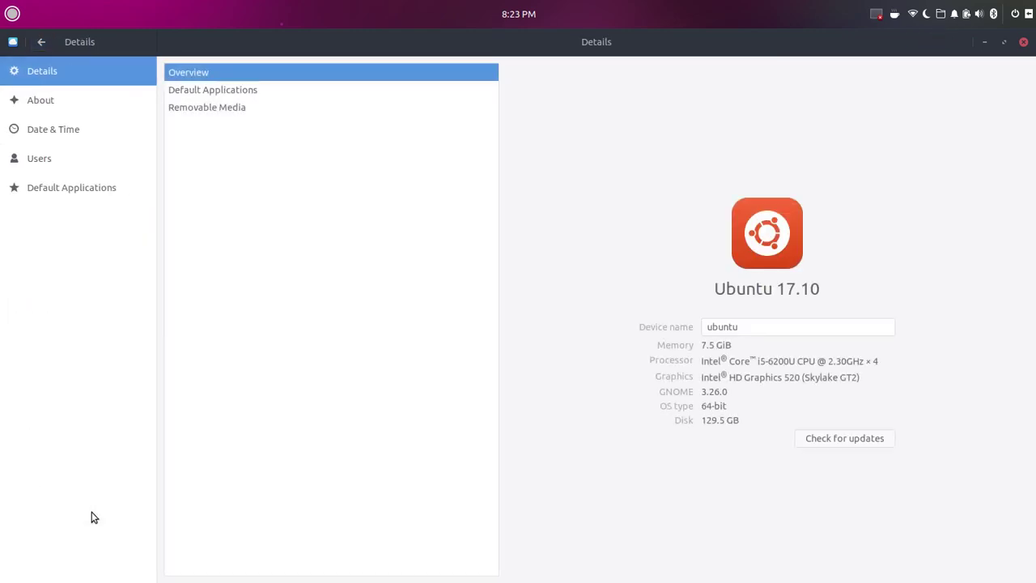
{"action": "left_click", "coordinate": [42, 42]}
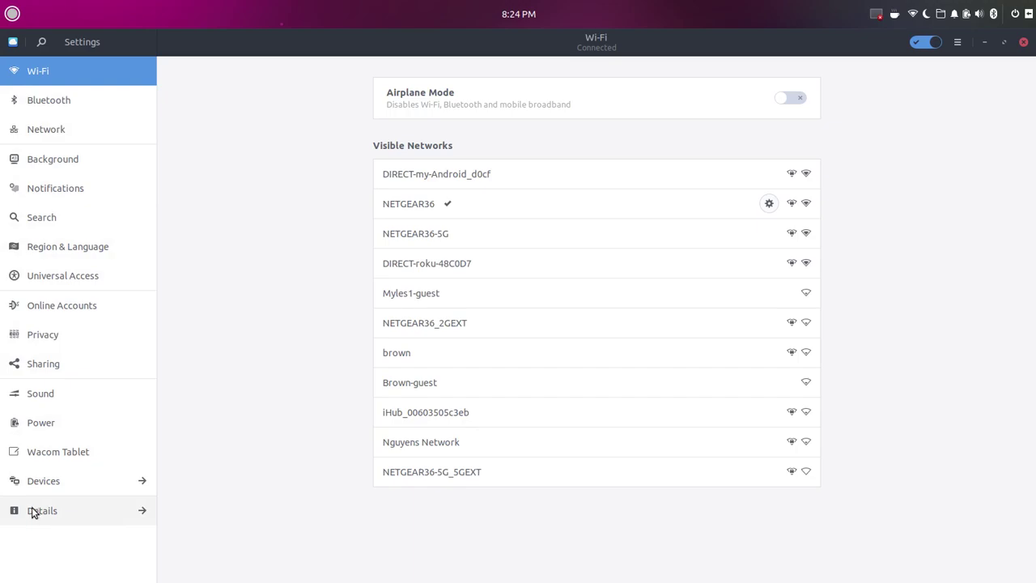
Pass through the Power page to the Sound page with Speakers - Built-in Audio output.
{"action": "left_click", "coordinate": [46, 424]}
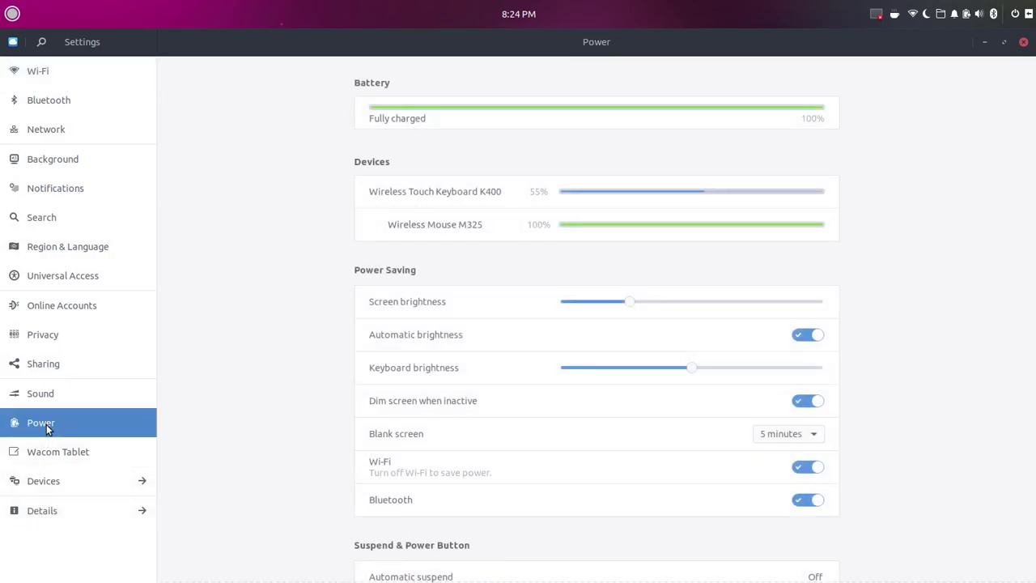
{"action": "left_click", "coordinate": [49, 397]}
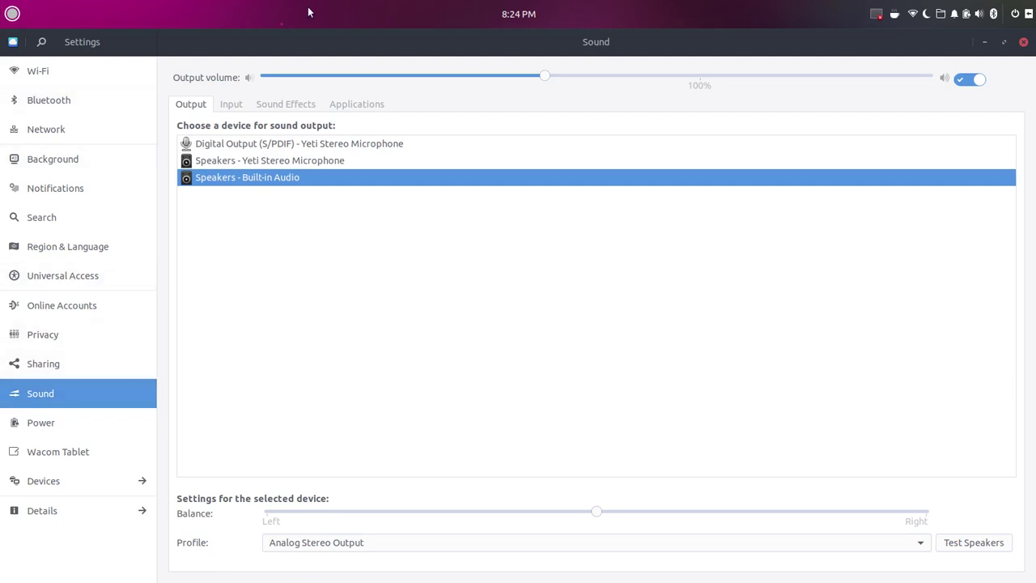
Close the Sound settings and scroll the Budgie application menu to find Software.
{"action": "left_click", "coordinate": [1023, 42]}
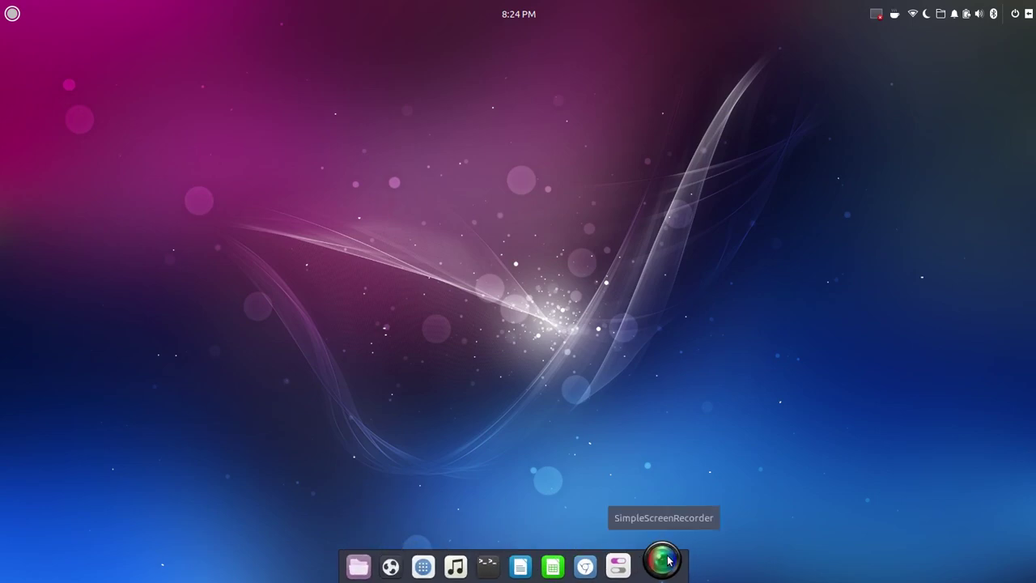
{"action": "left_click", "coordinate": [12, 16]}
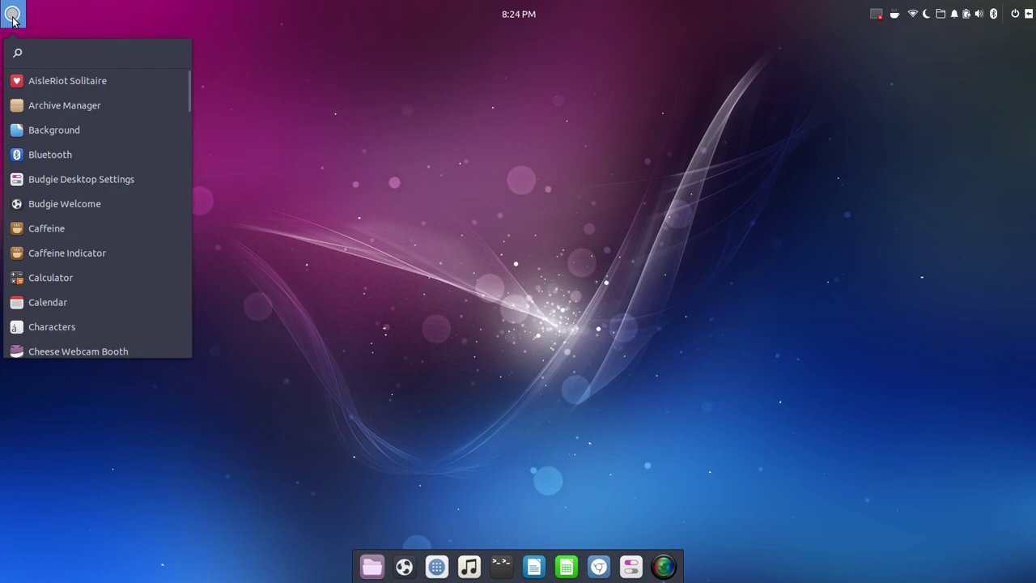
{"action": "scroll", "coordinate": [97, 170], "scroll_direction": "down", "scroll_amount": 7}
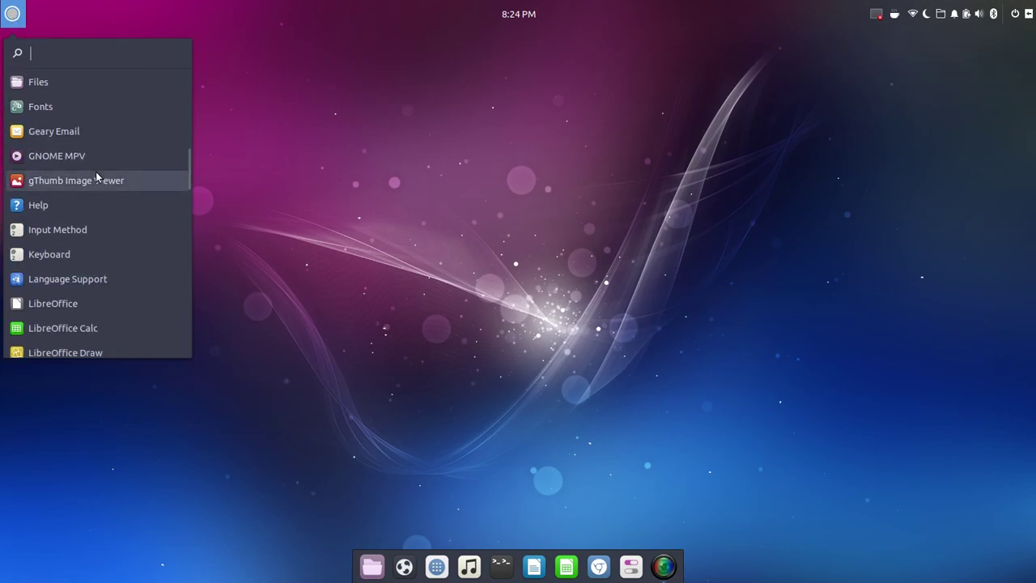
{"action": "scroll", "coordinate": [95, 171], "scroll_direction": "down", "scroll_amount": 10}
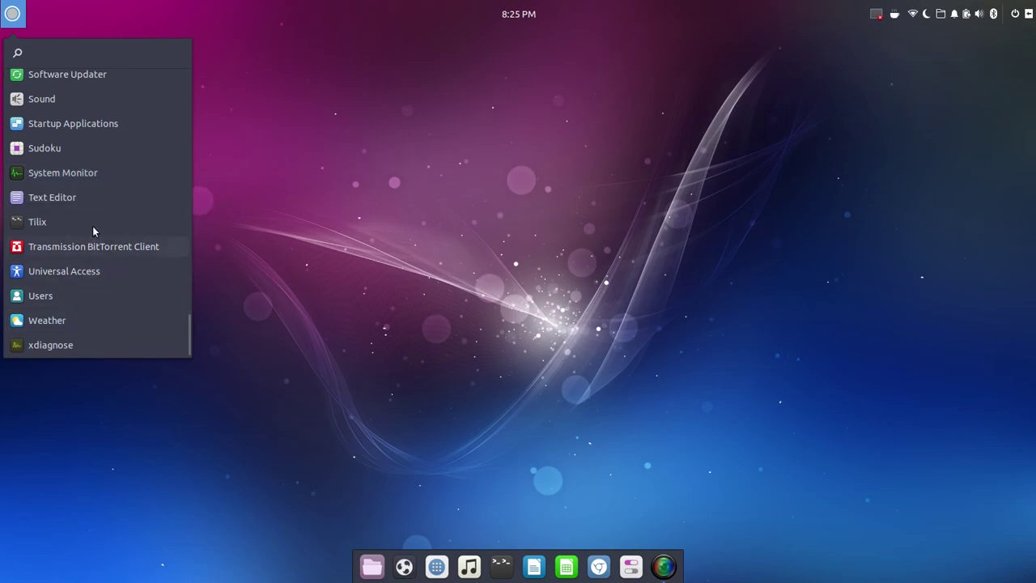
{"action": "scroll", "coordinate": [91, 187], "scroll_direction": "up", "scroll_amount": 5}
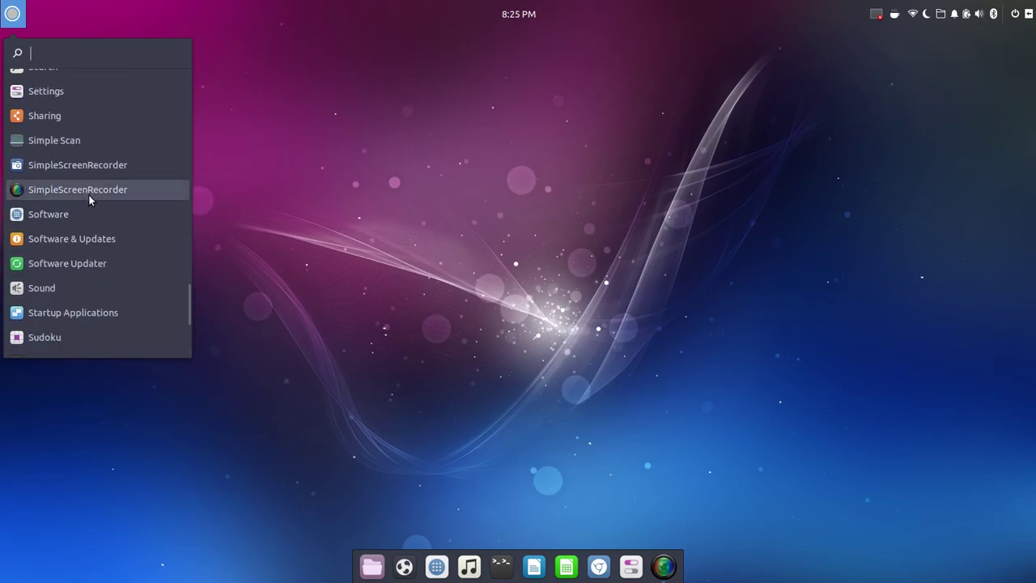
Launch the GNOME Software store from the Budgie menu.
{"action": "left_click", "coordinate": [77, 214]}
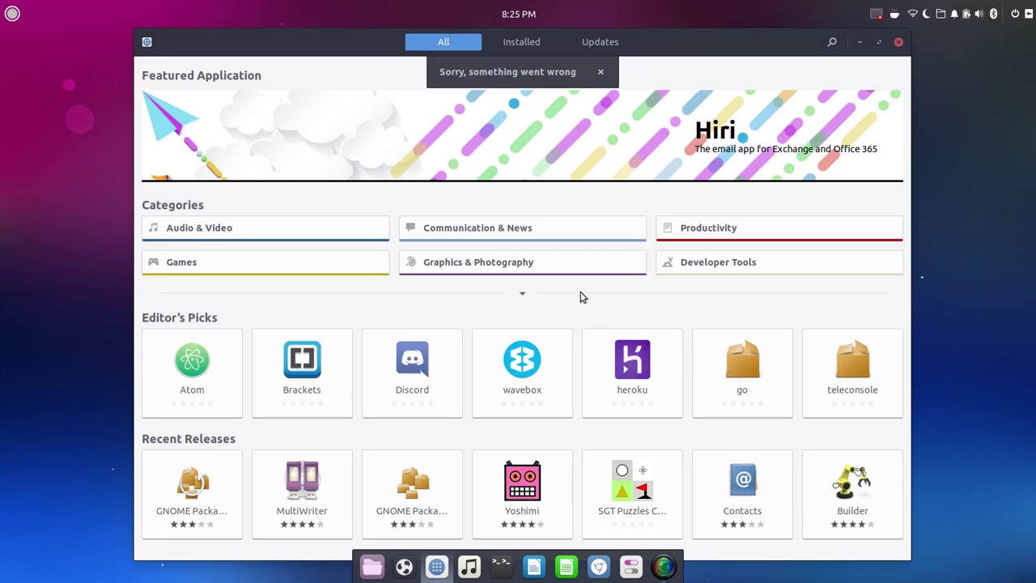
Open the Audio & Video category and look over the Audacity details page.
{"action": "left_click", "coordinate": [259, 234]}
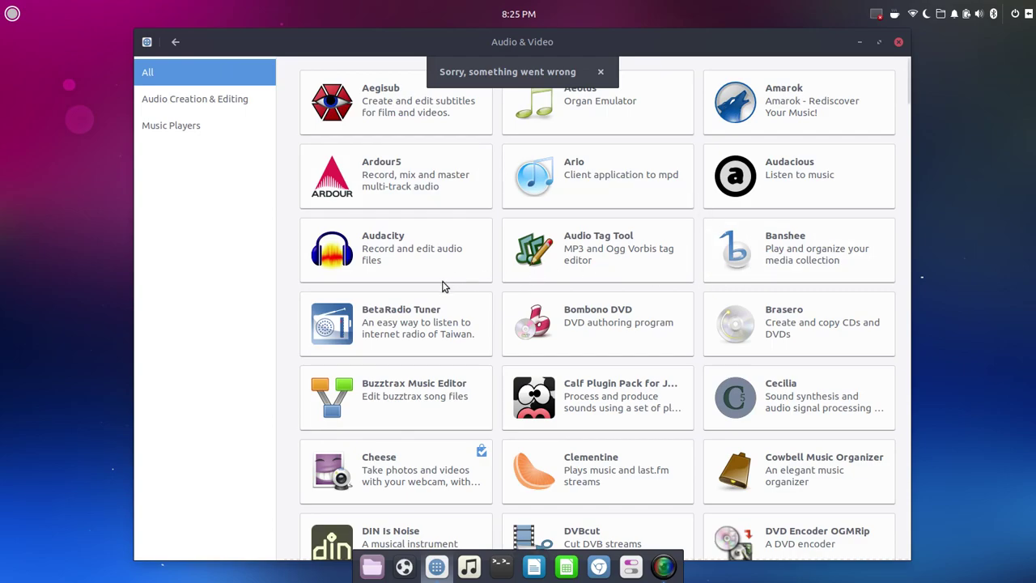
{"action": "left_click", "coordinate": [403, 262]}
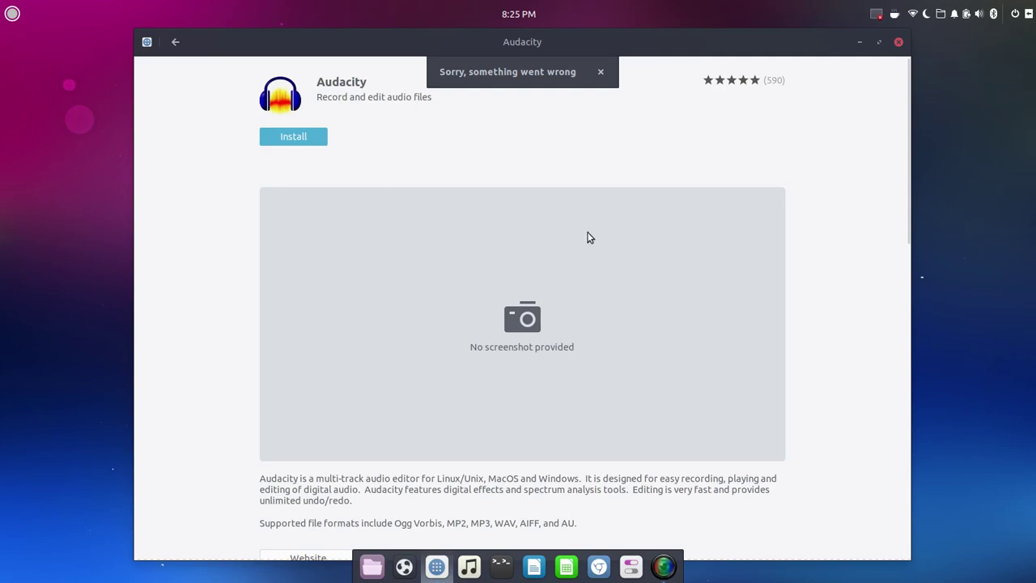
{"action": "scroll", "coordinate": [764, 244], "scroll_direction": "down", "scroll_amount": 6}
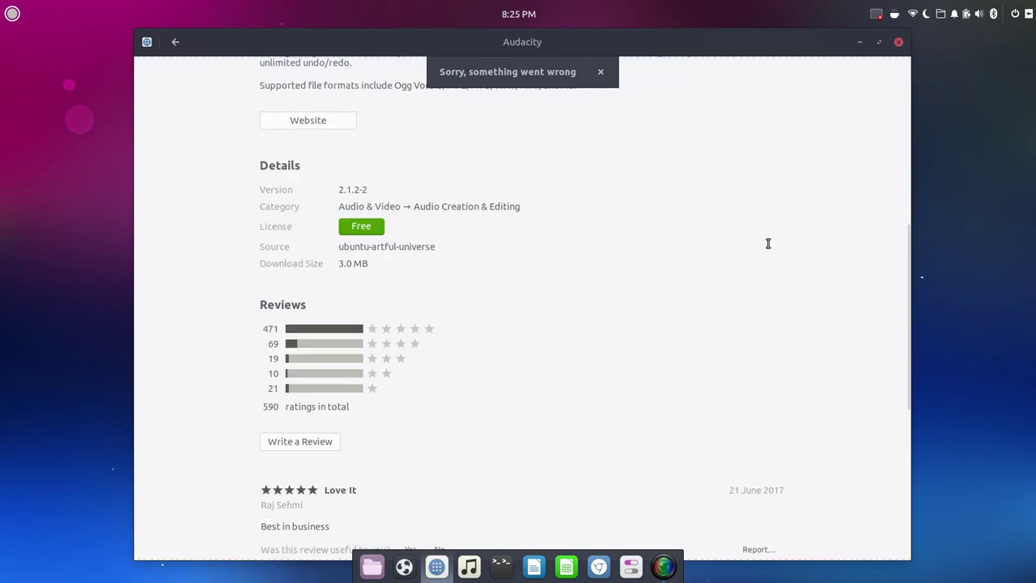
{"action": "scroll", "coordinate": [767, 242], "scroll_direction": "down", "scroll_amount": 3}
{"action": "scroll", "coordinate": [766, 242], "scroll_direction": "up", "scroll_amount": 9}
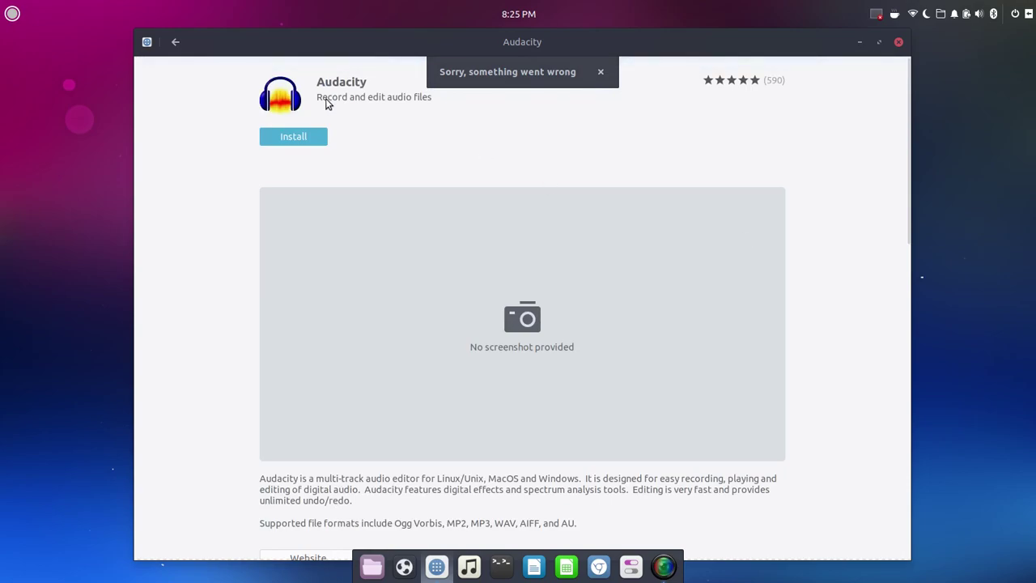
{"action": "left_click", "coordinate": [175, 41]}
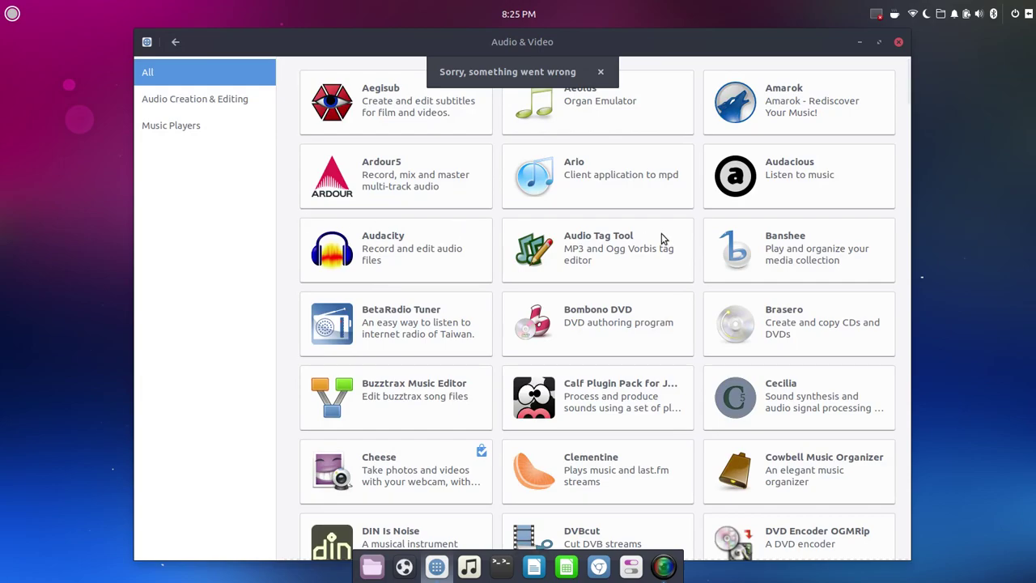
View the Banshee page, return to the list and dismiss the error notice.
{"action": "left_click", "coordinate": [799, 239]}
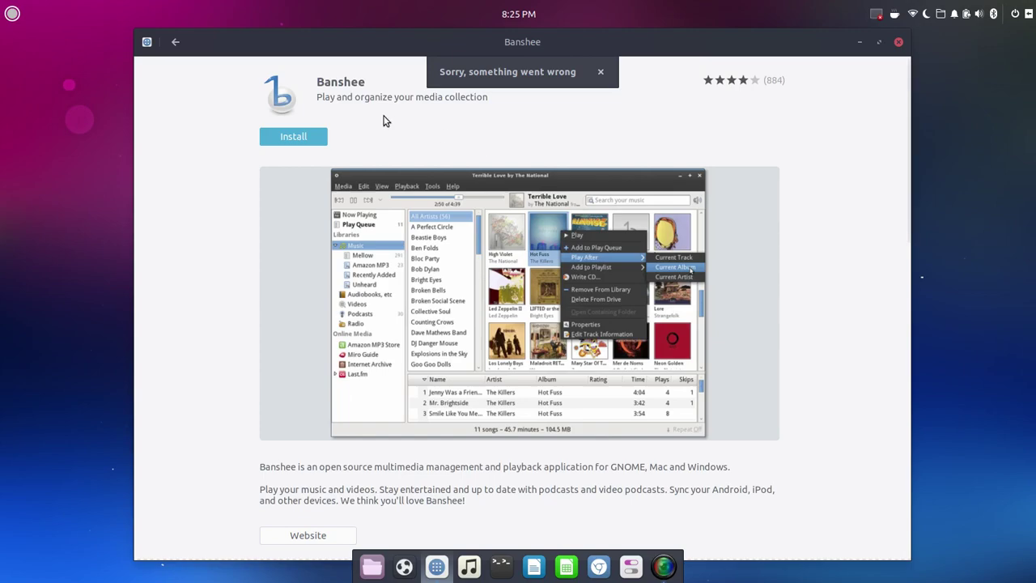
{"action": "left_click", "coordinate": [175, 45]}
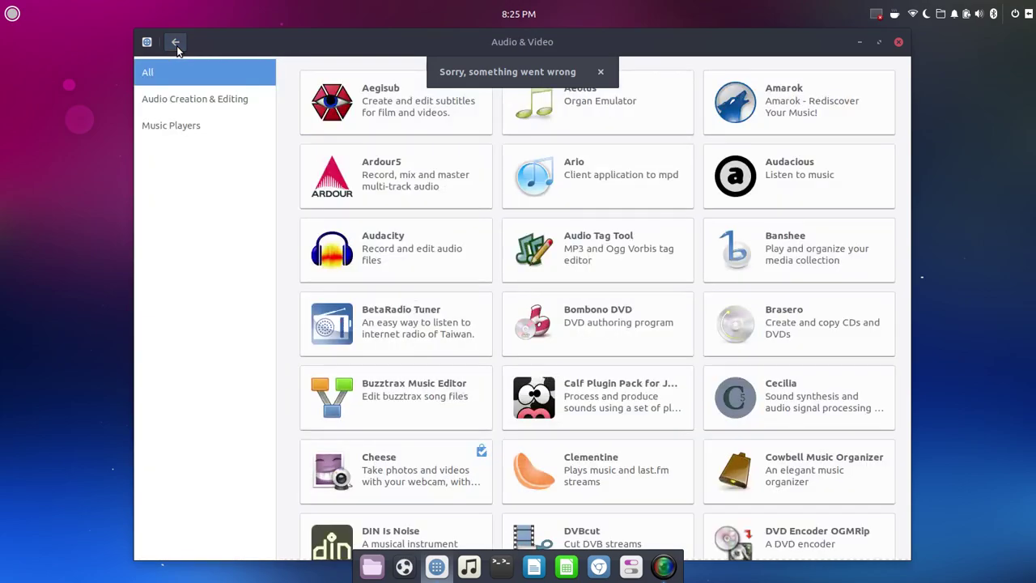
{"action": "left_click", "coordinate": [600, 74]}
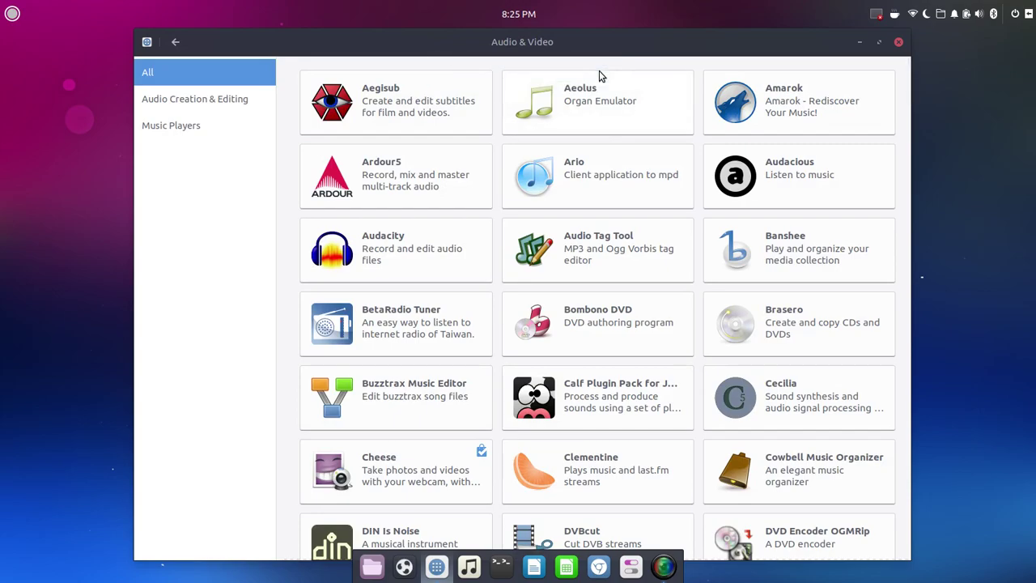
Return to the store home, confirm no updates are pending, and browse the Installed apps.
{"action": "left_click", "coordinate": [175, 42]}
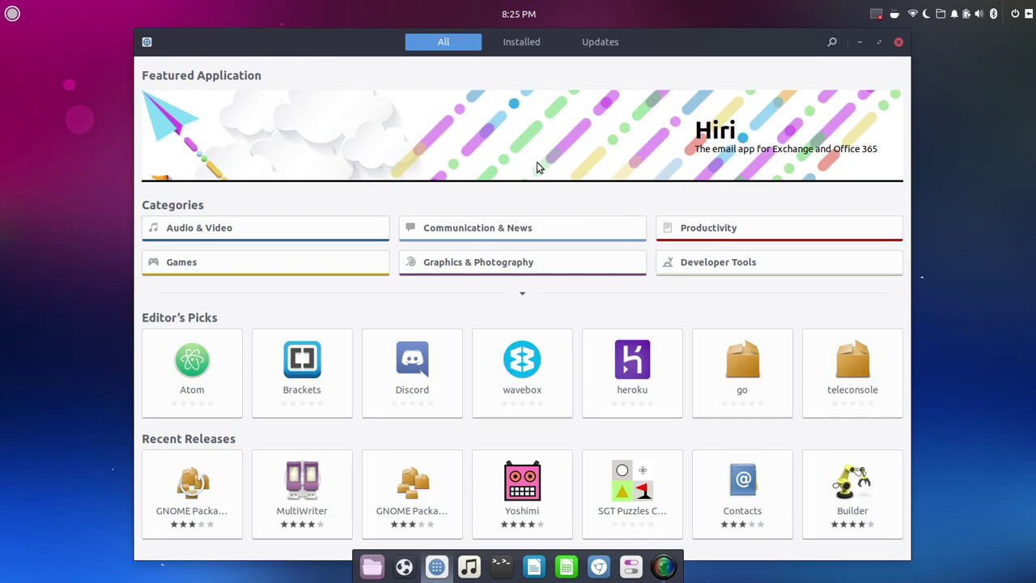
{"action": "left_click", "coordinate": [604, 43]}
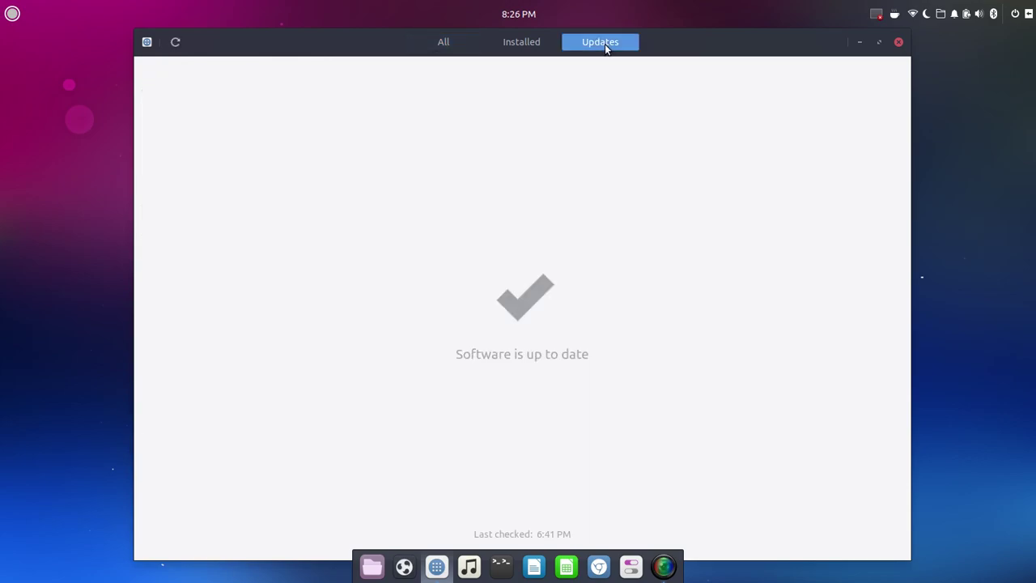
{"action": "left_click", "coordinate": [536, 43]}
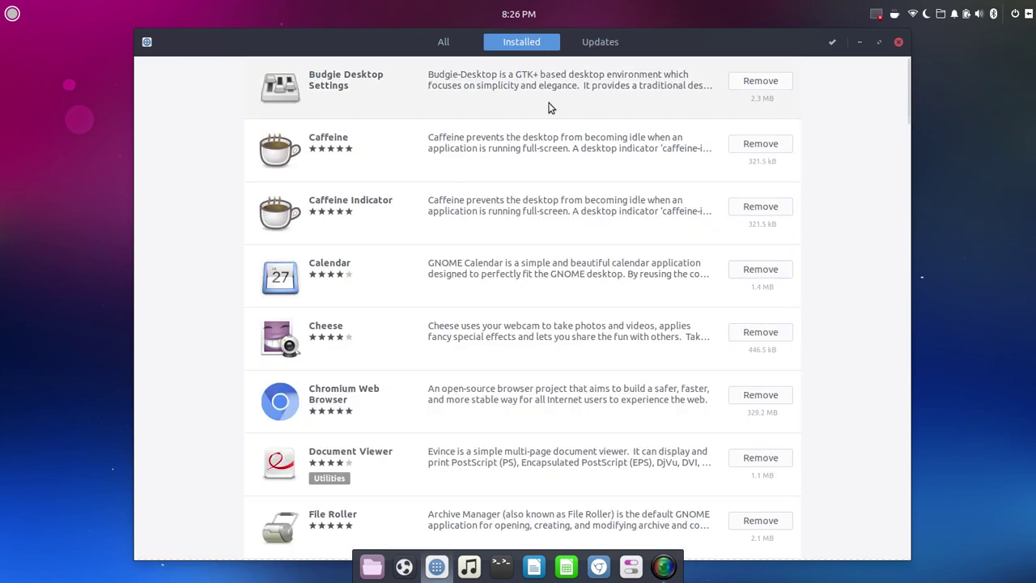
{"action": "scroll", "coordinate": [550, 168], "scroll_direction": "down", "scroll_amount": 10}
{"action": "scroll", "coordinate": [552, 162], "scroll_direction": "up", "scroll_amount": 10}
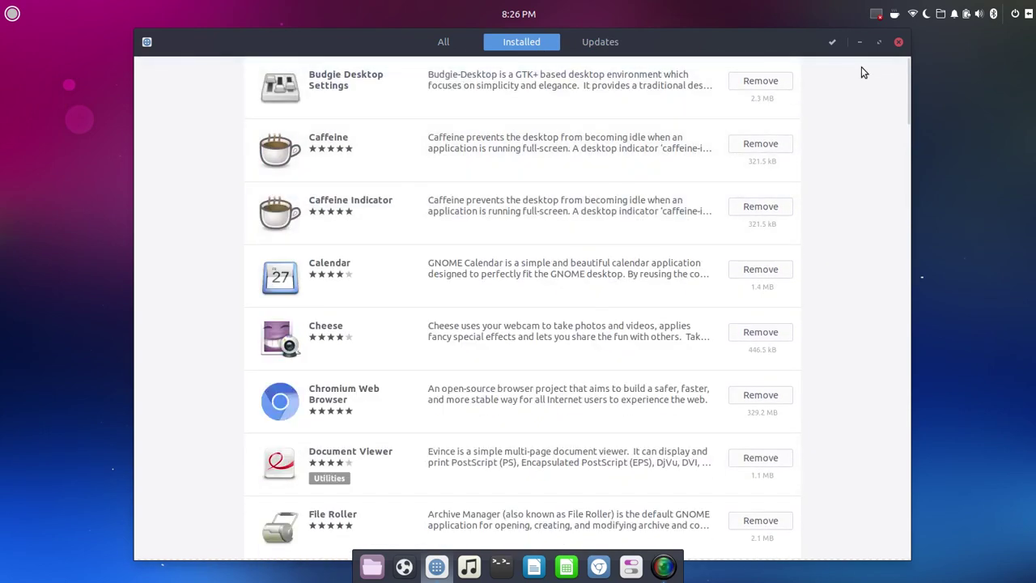
Close GNOME Software and scroll the Budgie menu down to Plank Preferences.
{"action": "left_click", "coordinate": [898, 41]}
{"action": "left_click", "coordinate": [13, 14]}
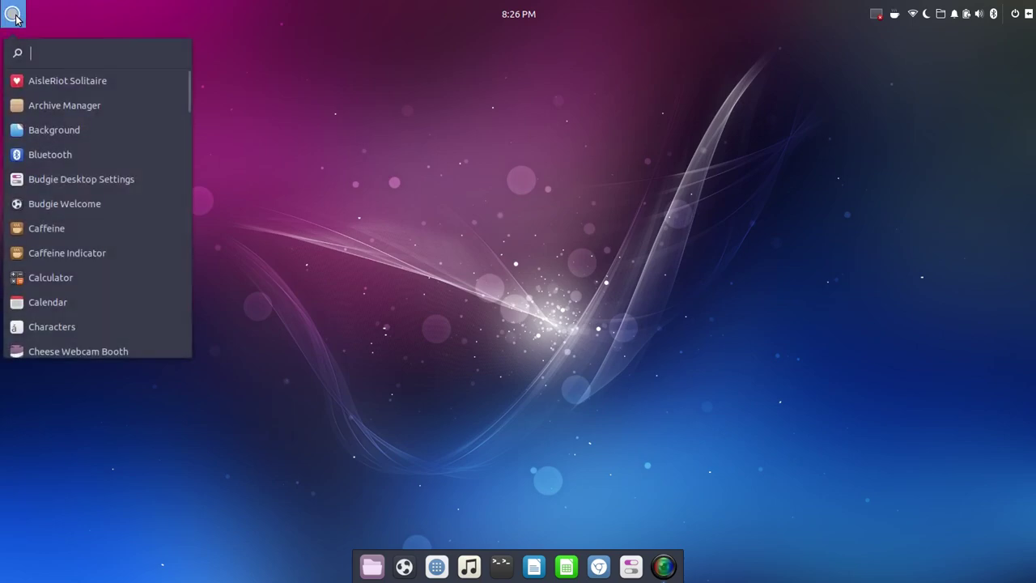
{"action": "scroll", "coordinate": [113, 206], "scroll_direction": "down", "scroll_amount": 5}
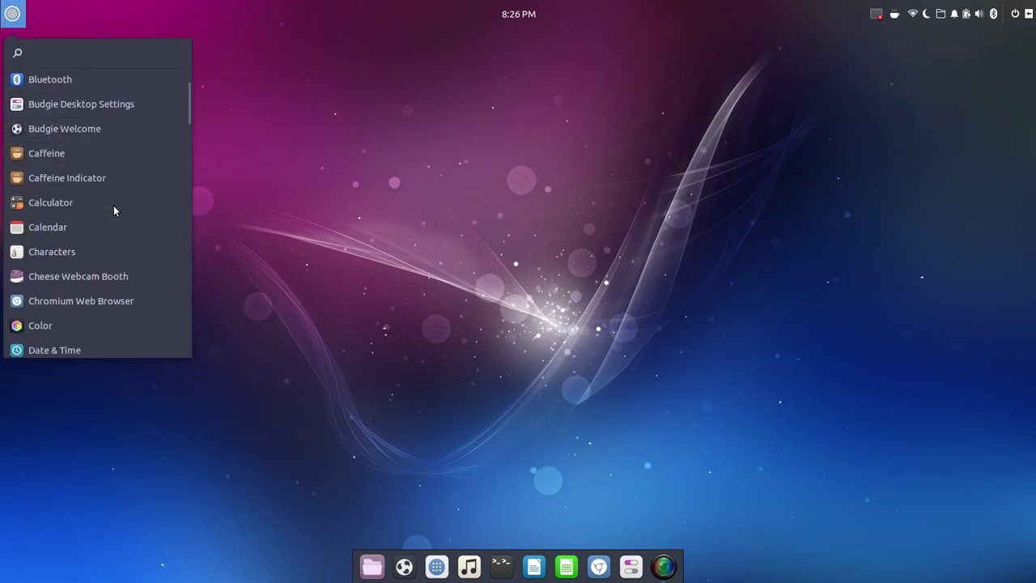
{"action": "scroll", "coordinate": [113, 210], "scroll_direction": "down", "scroll_amount": 8}
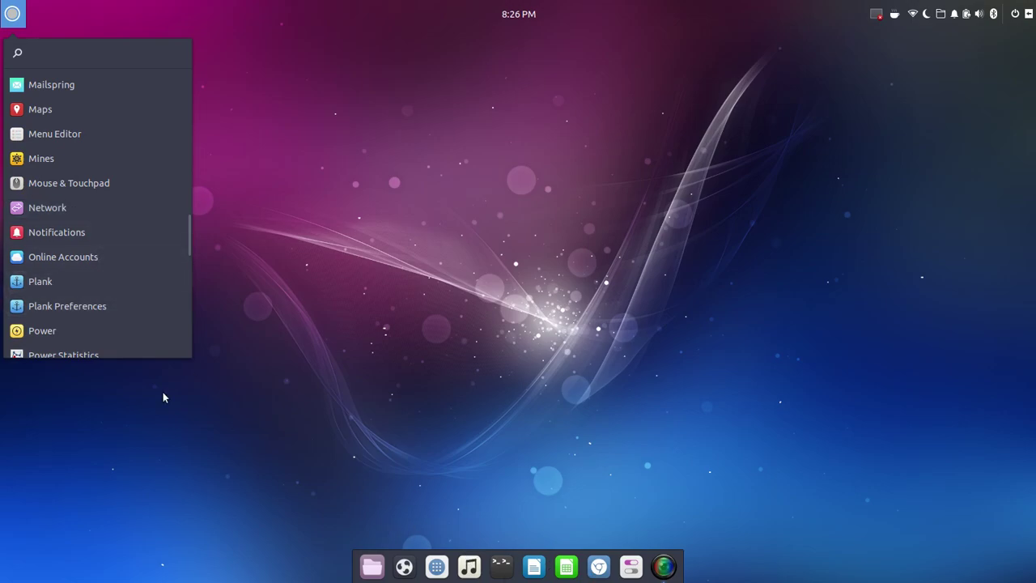
Open Plank Preferences and set the dock position to Bottom after briefly trying Left.
{"action": "left_click", "coordinate": [68, 312]}
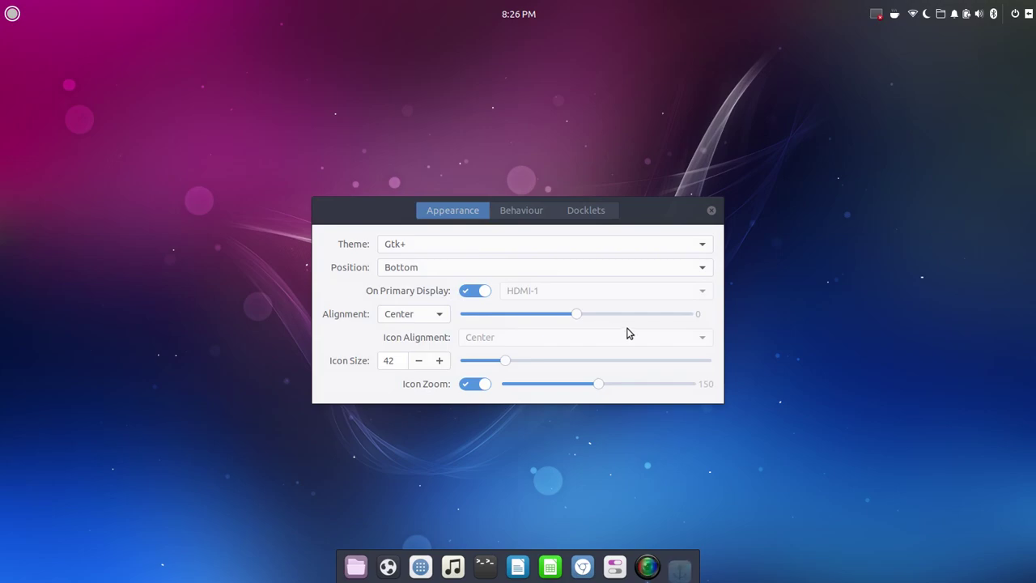
{"action": "left_click_drag", "start_coordinate": [648, 210], "coordinate": [660, 145]}
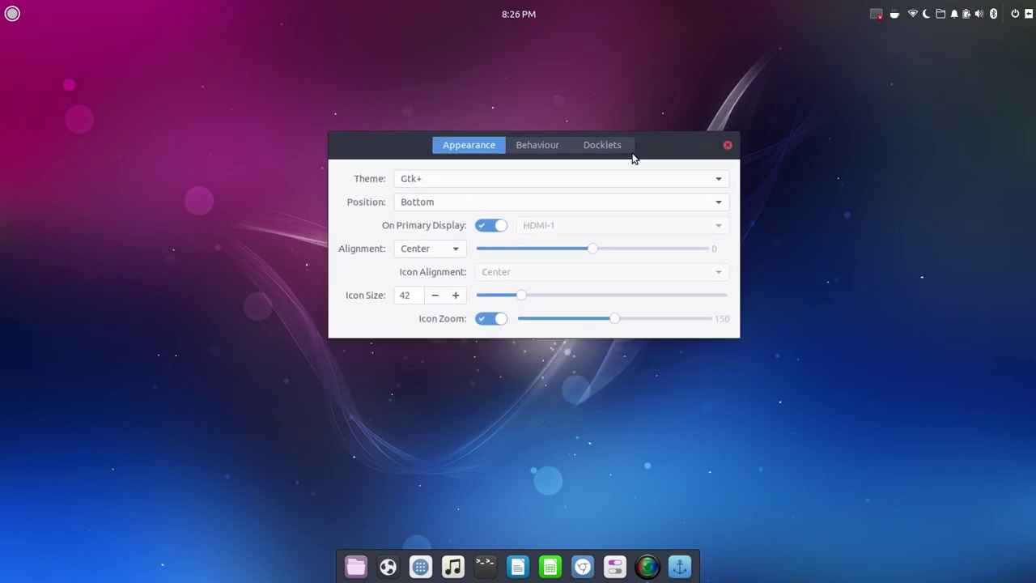
{"action": "left_click", "coordinate": [436, 204]}
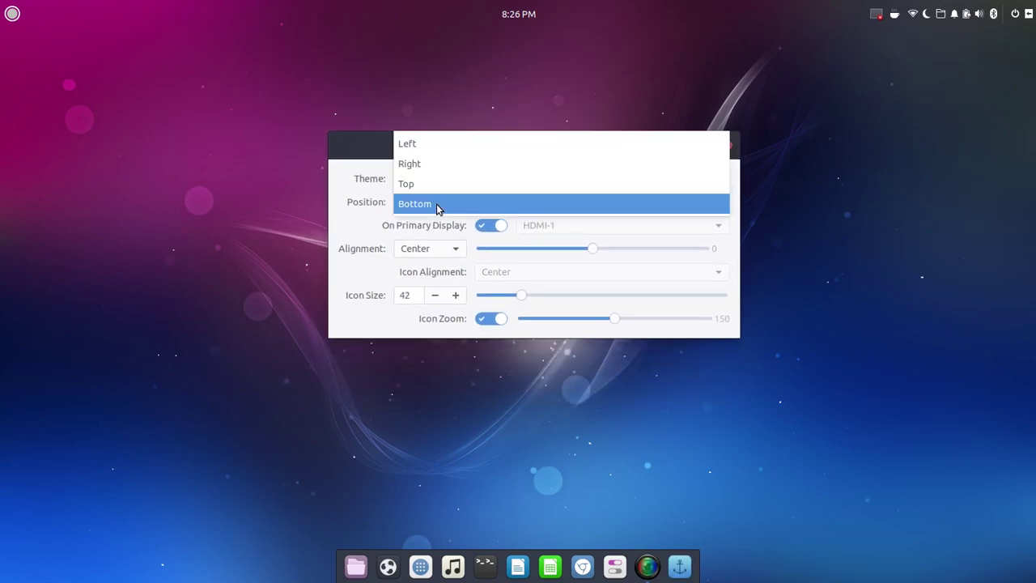
{"action": "left_click", "coordinate": [442, 149]}
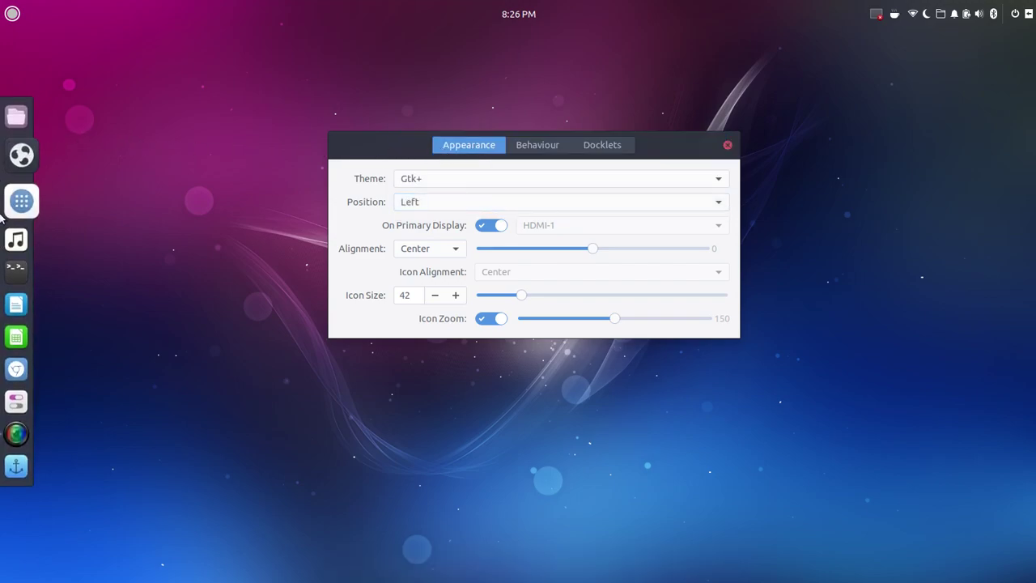
{"action": "left_click", "coordinate": [513, 202]}
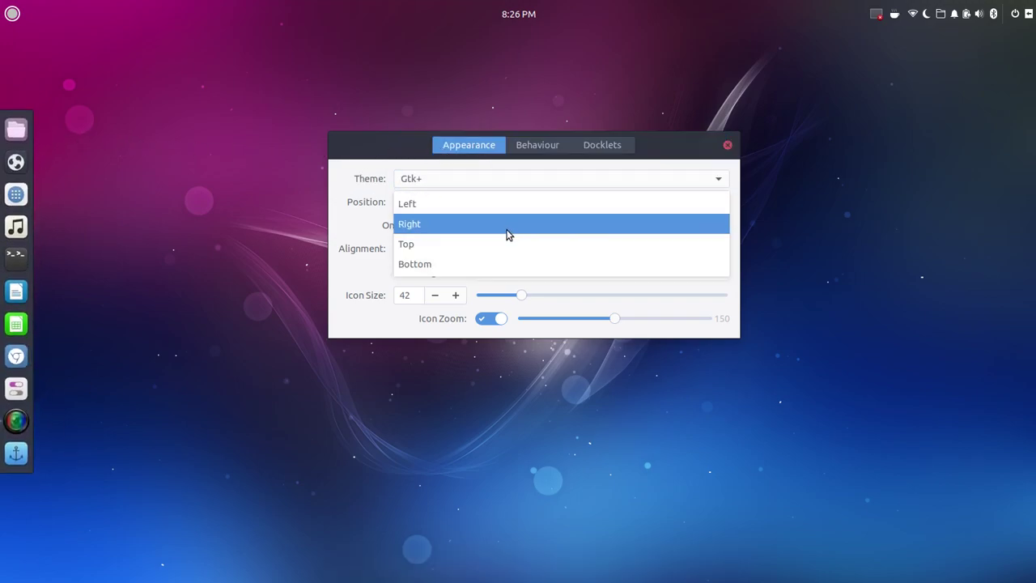
{"action": "left_click", "coordinate": [497, 263]}
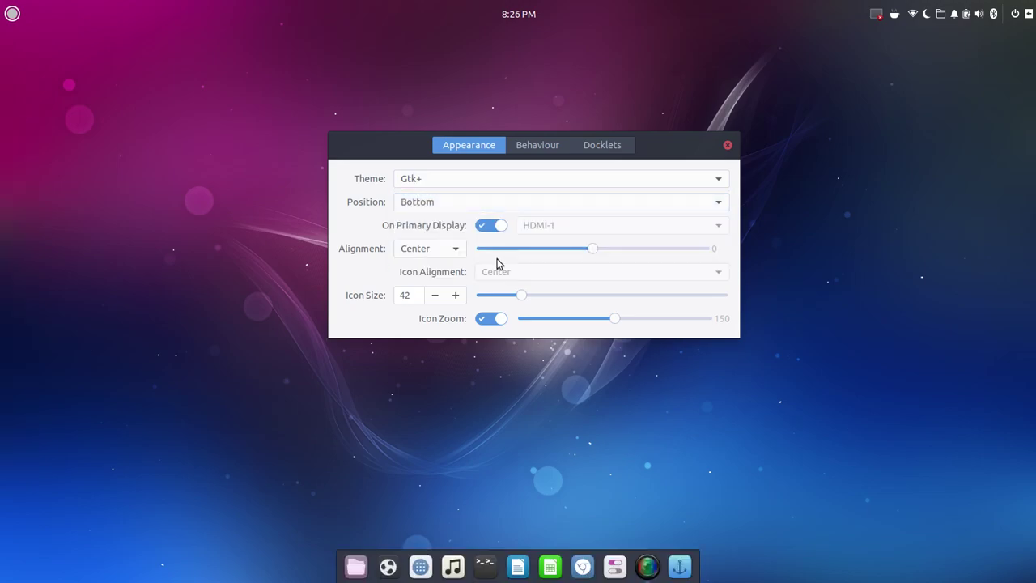
Return the dock alignment to Center after trying Start, and raise icon size to about 84.
{"action": "left_click", "coordinate": [458, 254]}
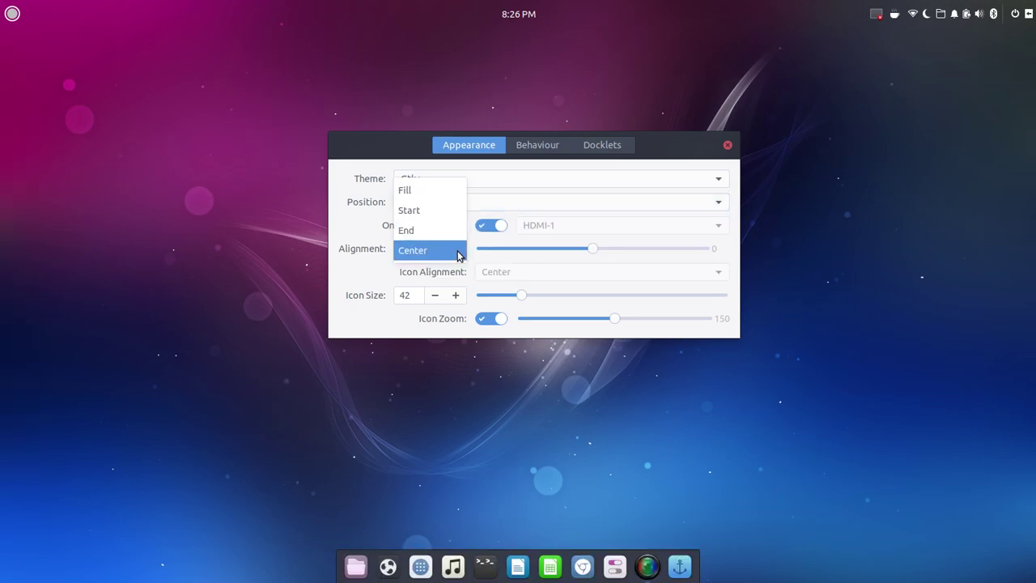
{"action": "left_click", "coordinate": [440, 212]}
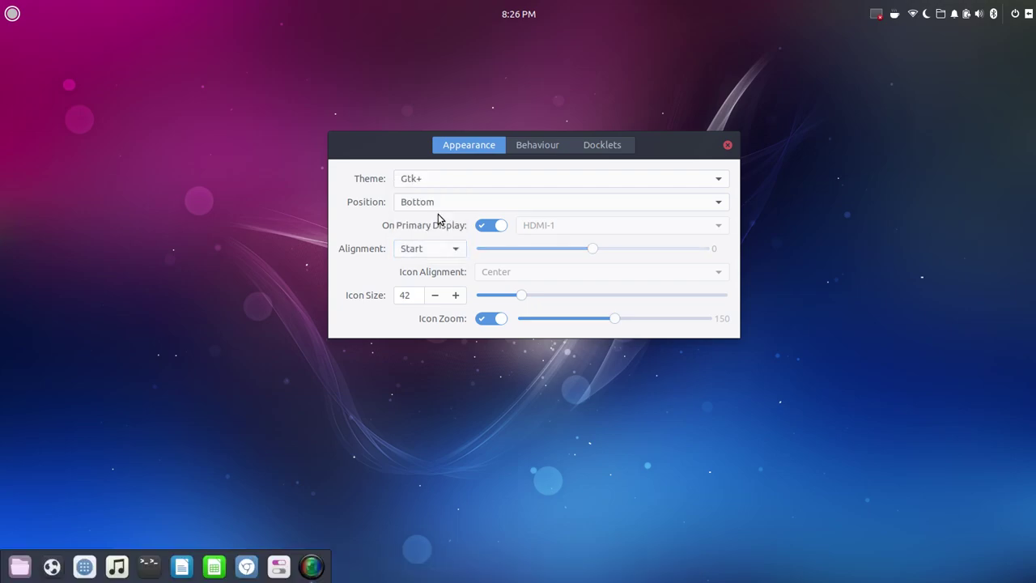
{"action": "left_click", "coordinate": [457, 252]}
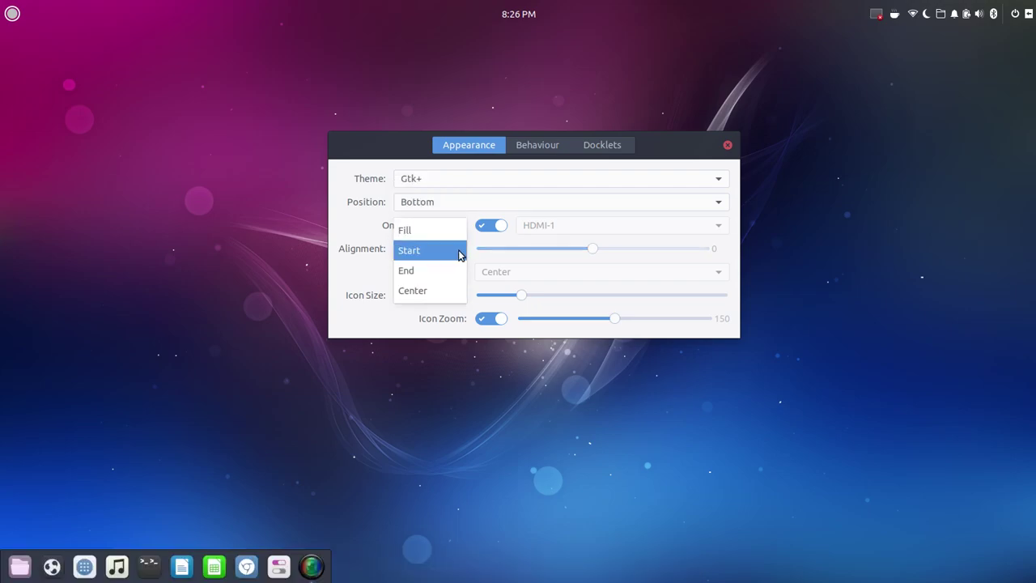
{"action": "left_click", "coordinate": [449, 289]}
{"action": "left_click", "coordinate": [454, 295]}
{"action": "left_click", "coordinate": [454, 296]}
{"action": "left_click_drag", "start_coordinate": [454, 297], "coordinate": [454, 297]}
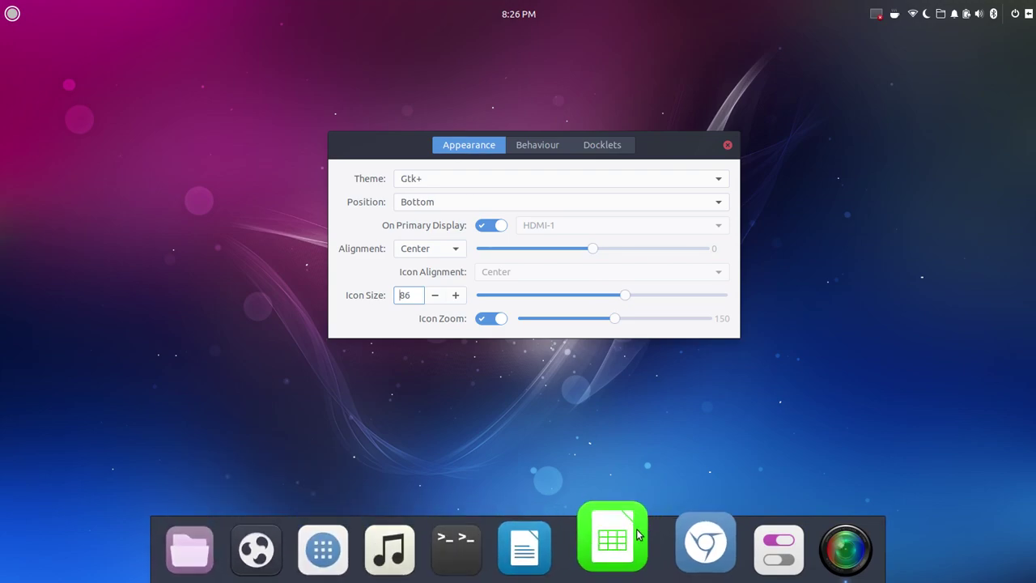
Toggle Icon Zoom off and back on, leaving zoom at 150 and icon size 86.
{"action": "left_click", "coordinate": [486, 321]}
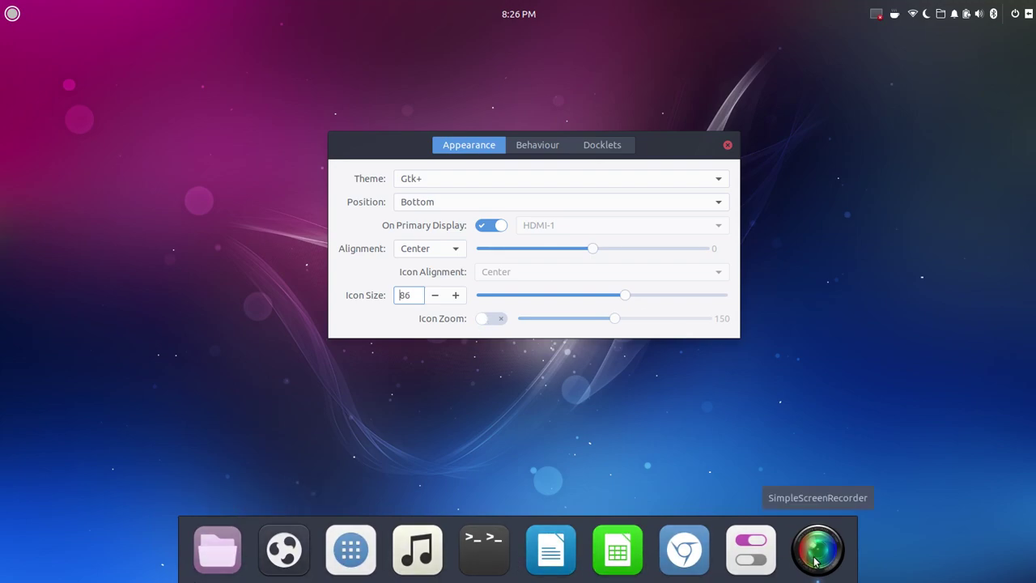
{"action": "left_click", "coordinate": [495, 324]}
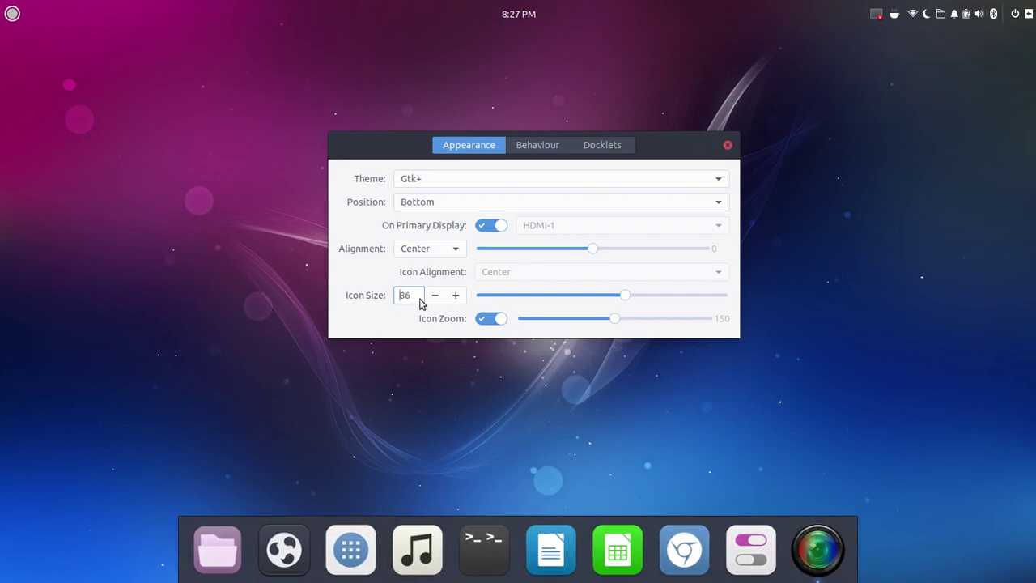
On the Behaviour page, toggle Hide Dock off and back on, keeping the Dodge maximized window mode.
{"action": "left_click", "coordinate": [539, 150]}
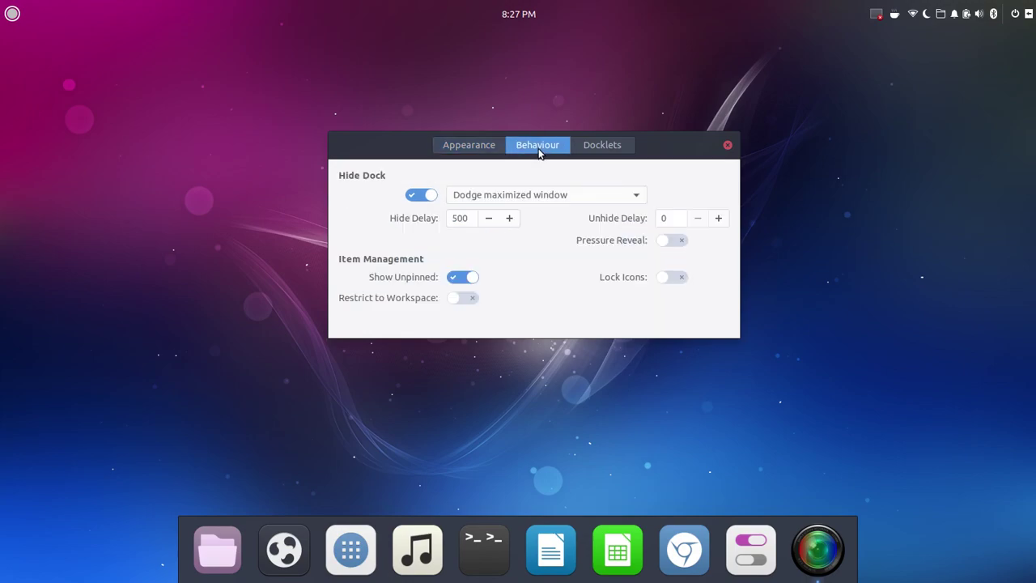
{"action": "left_click", "coordinate": [419, 196]}
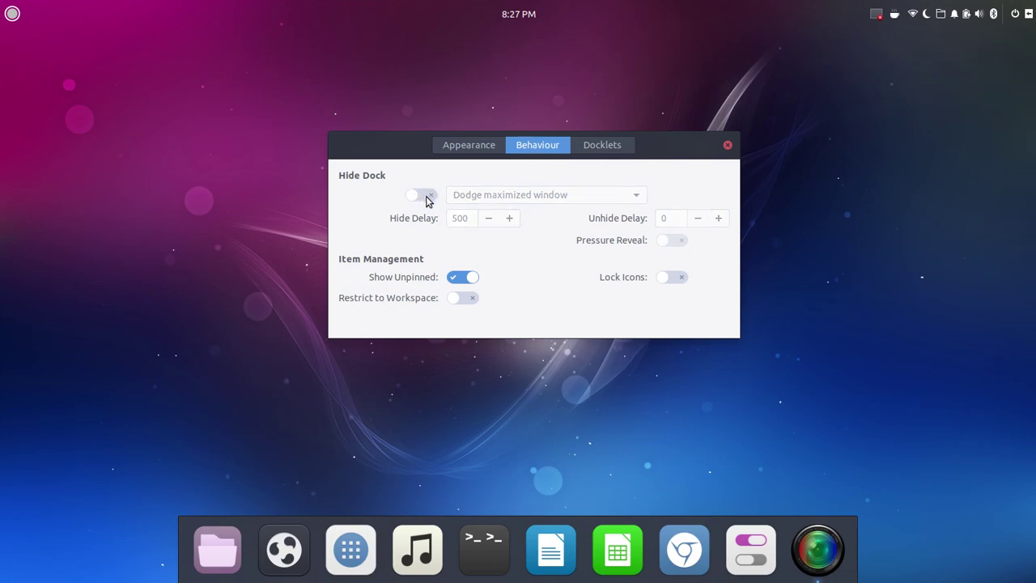
{"action": "left_click", "coordinate": [426, 198]}
{"action": "left_click", "coordinate": [493, 201]}
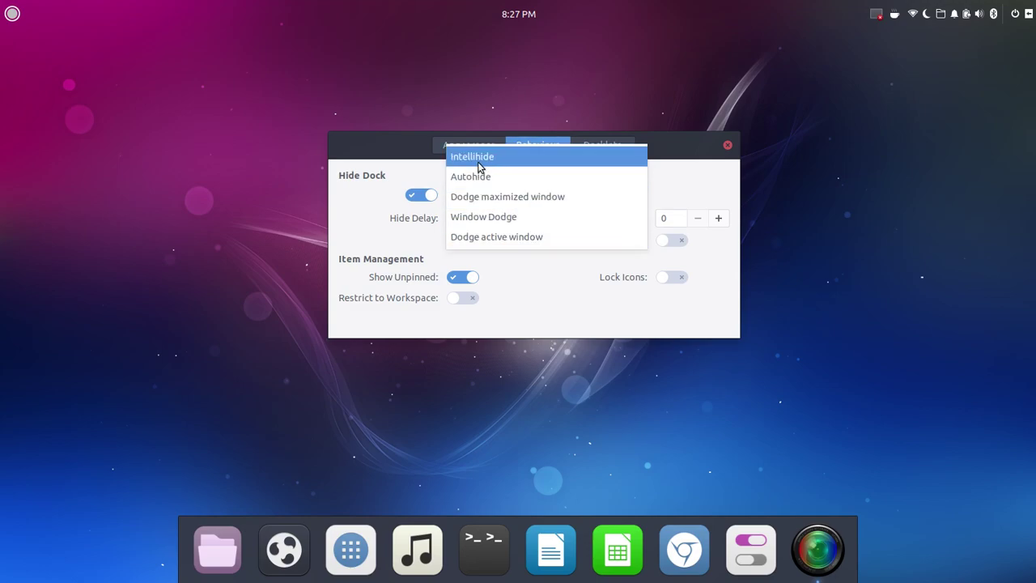
{"action": "left_click", "coordinate": [495, 198]}
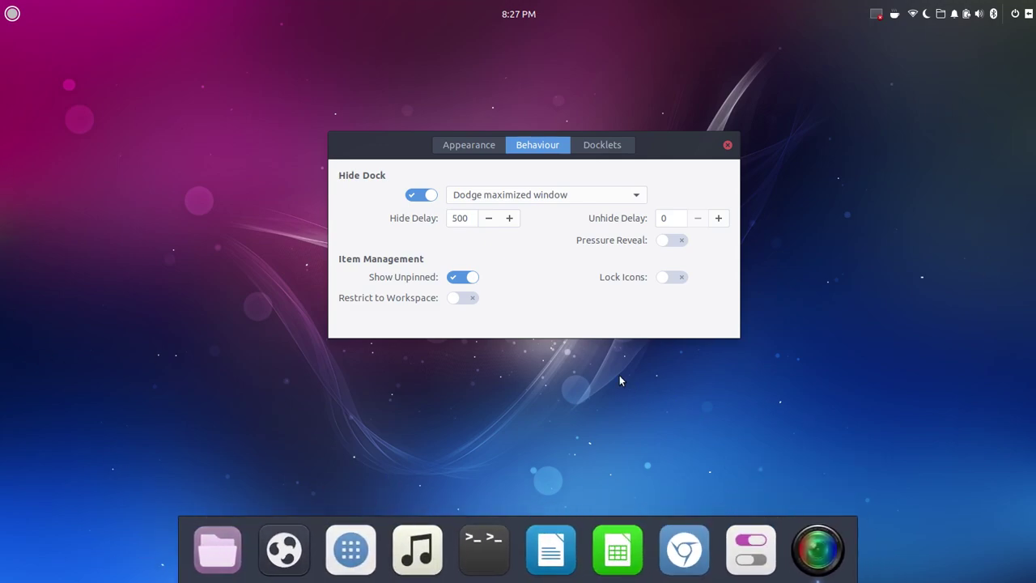
Reduce the dock's icon size from 86 down to 42 on the Appearance page.
{"action": "left_click", "coordinate": [467, 145]}
{"action": "left_click_drag", "start_coordinate": [443, 297], "coordinate": [437, 298]}
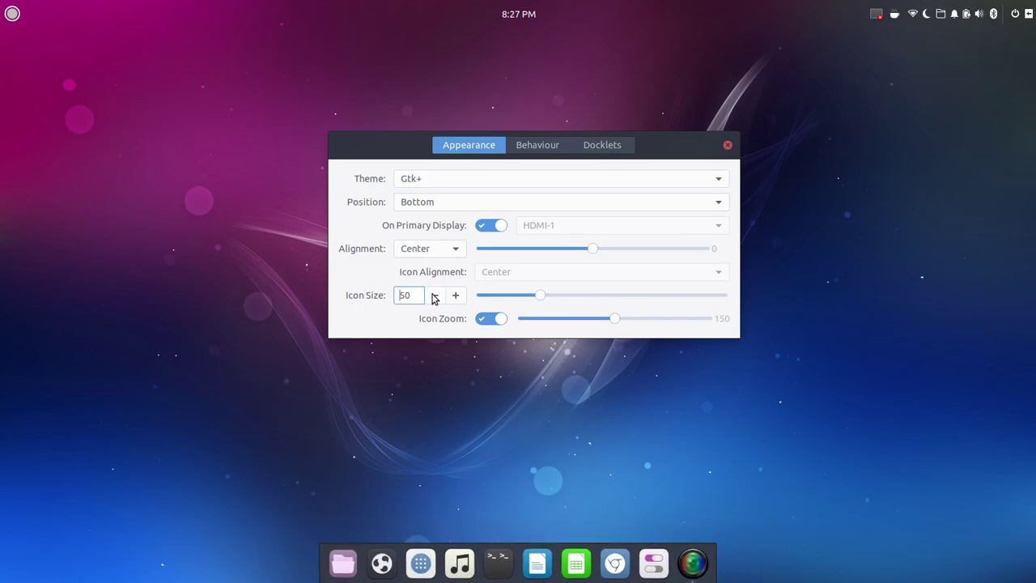
{"action": "left_click", "coordinate": [435, 298]}
{"action": "left_click", "coordinate": [437, 299]}
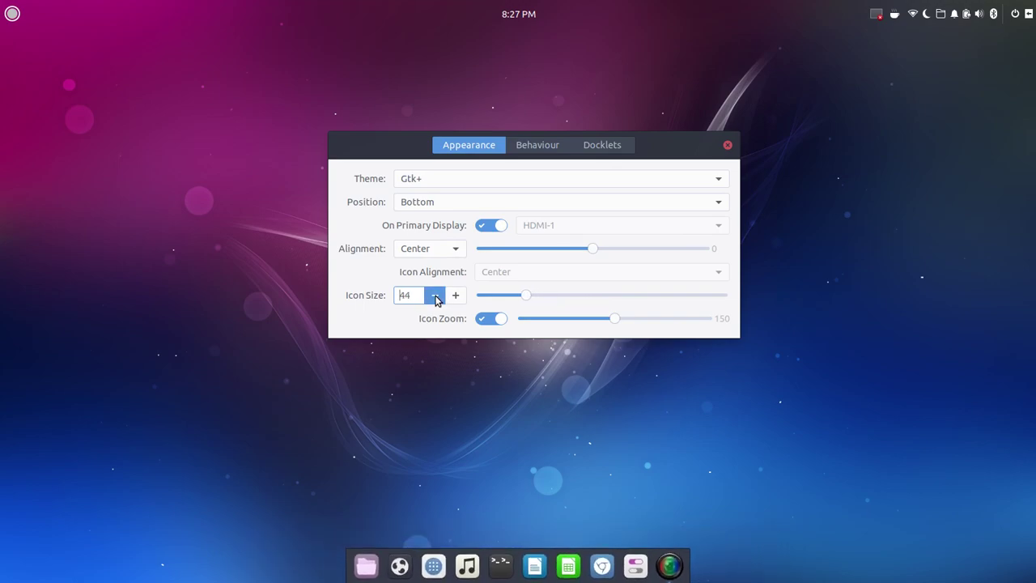
{"action": "left_click", "coordinate": [435, 298]}
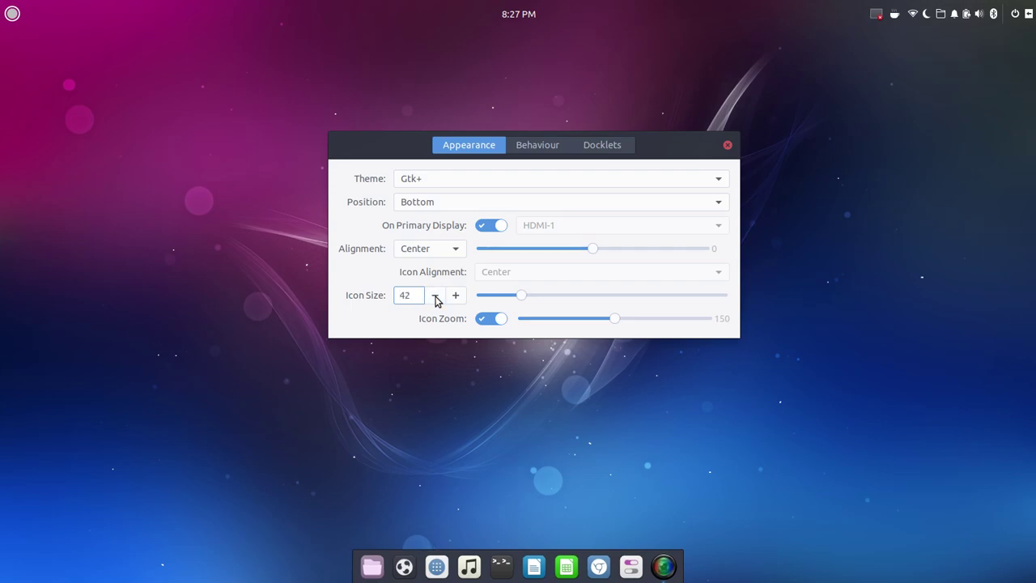
{"action": "left_click", "coordinate": [537, 148]}
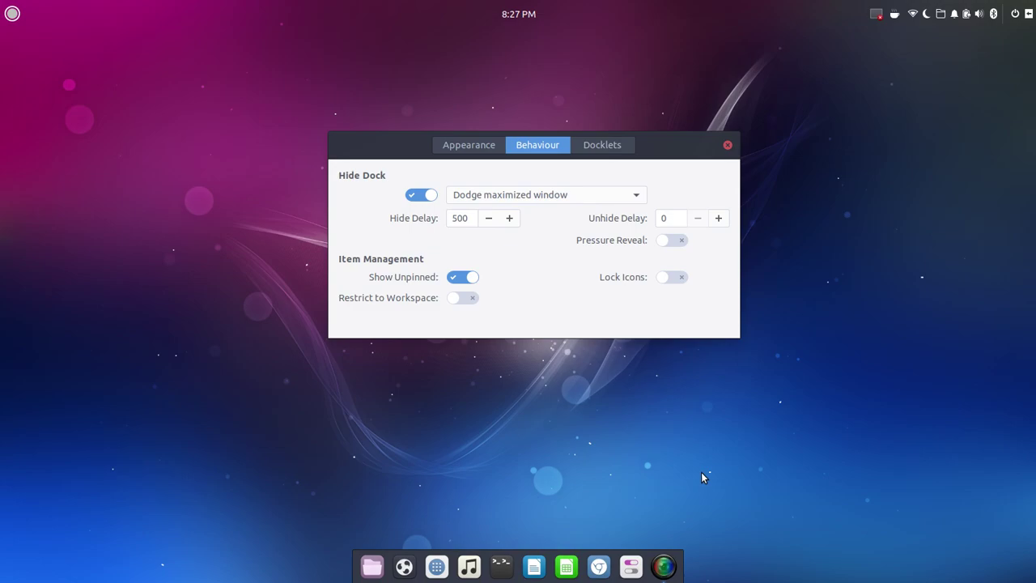
{"action": "left_click", "coordinate": [617, 146]}
Drag the Clock docklet from the Docklets list down onto the dock.
{"action": "left_click_drag", "start_coordinate": [540, 188], "coordinate": [518, 569]}
{"action": "mouse_move", "coordinate": [516, 567]}
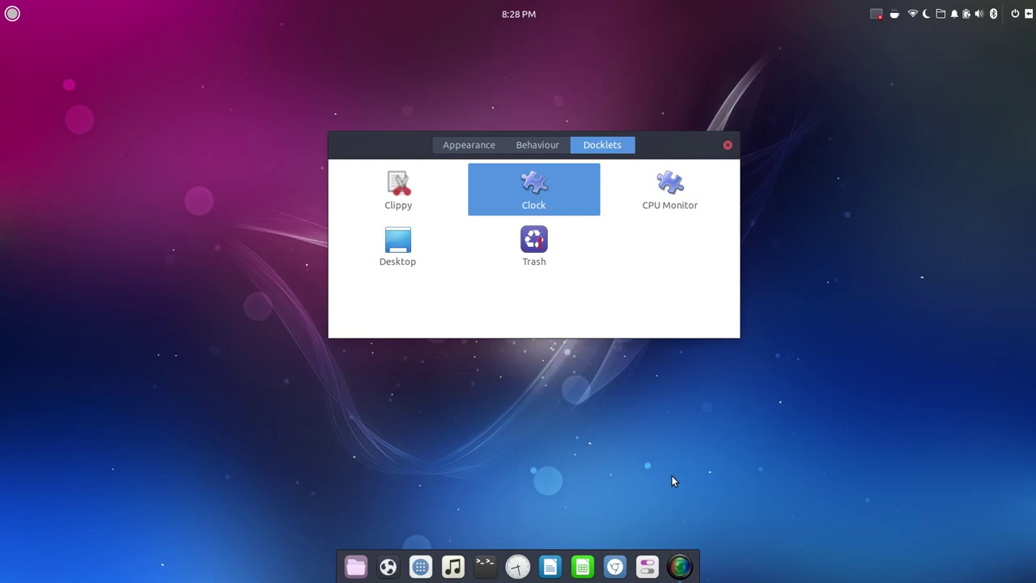
Close Plank Preferences and right-click the empty desktop for its context menu.
{"action": "left_click", "coordinate": [728, 145]}
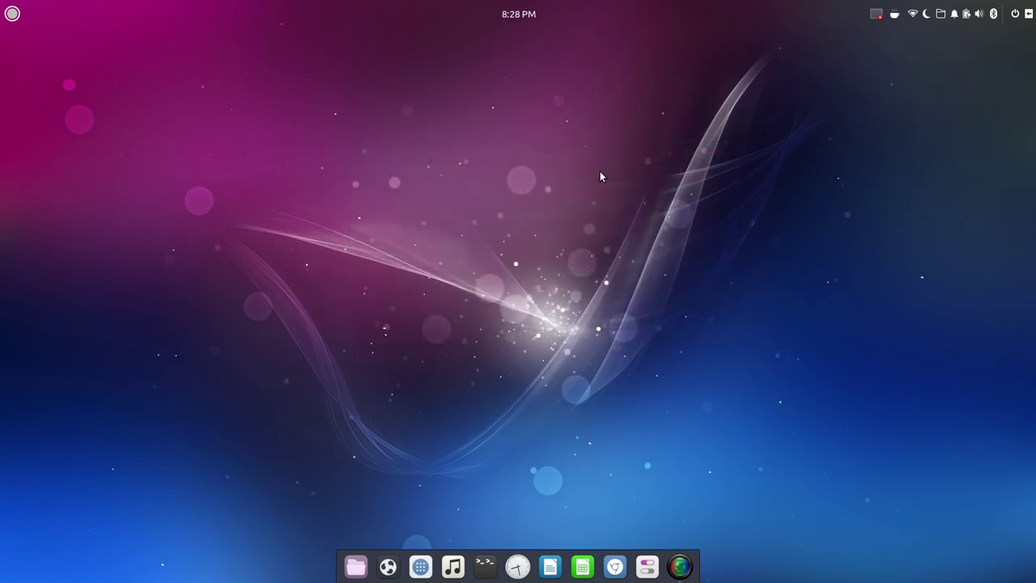
{"action": "right_click", "coordinate": [485, 228]}
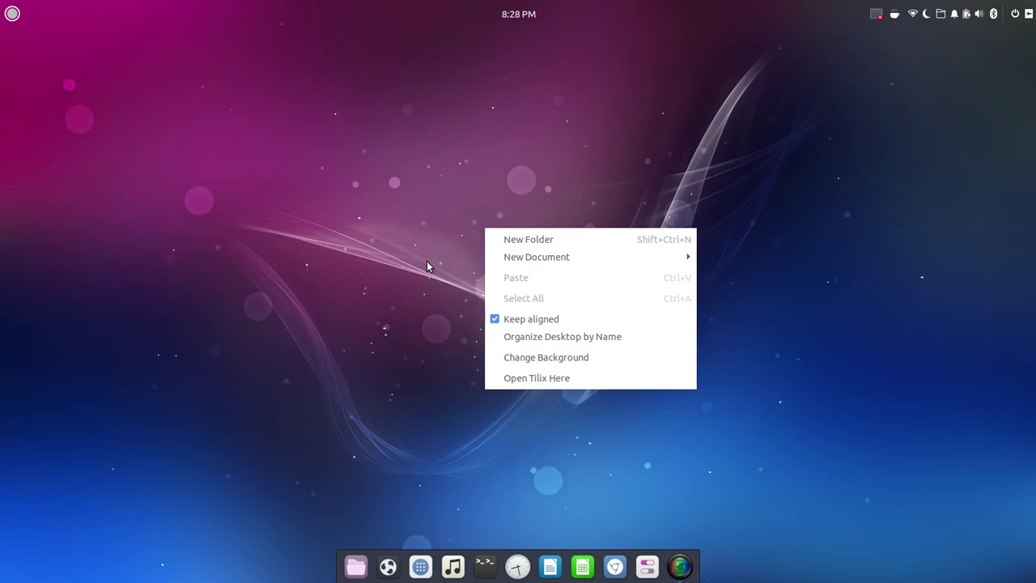
{"action": "right_click", "coordinate": [404, 229]}
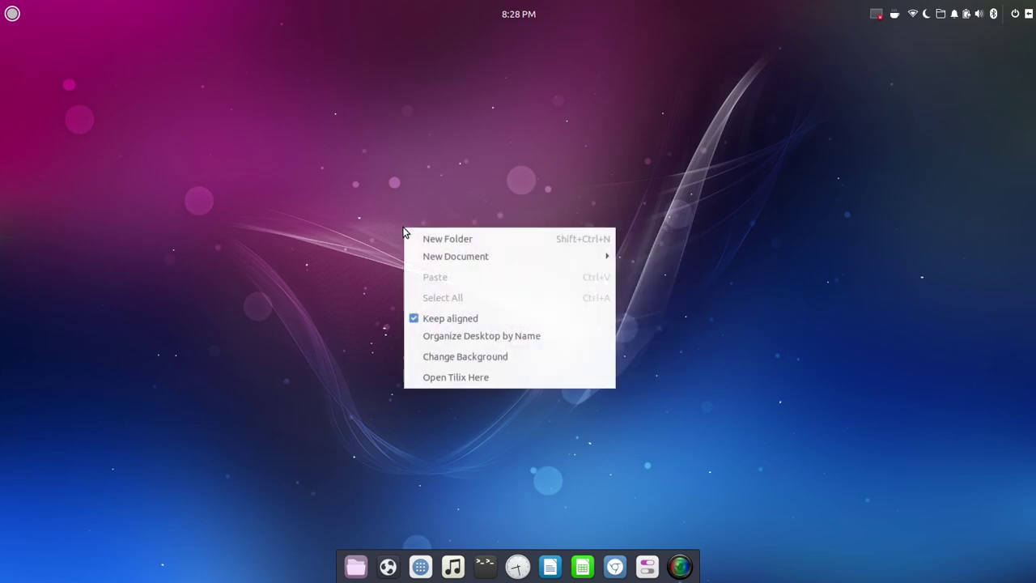
Open Change Background, scroll through the Wallpapers grid, then cancel leaving the wallpaper unchanged.
{"action": "left_click", "coordinate": [491, 357]}
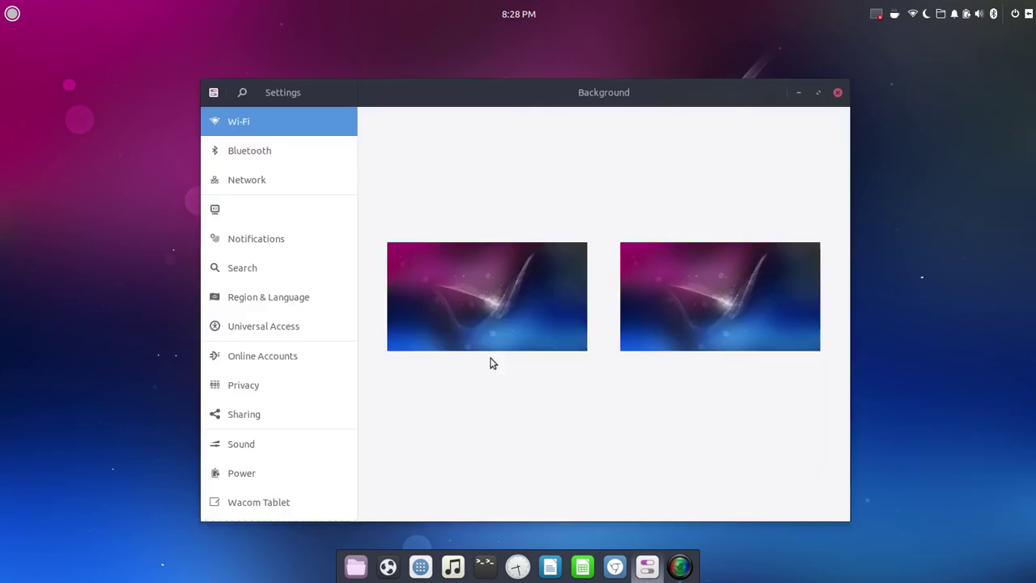
{"action": "left_click", "coordinate": [487, 316]}
{"action": "scroll", "coordinate": [682, 277], "scroll_direction": "down", "scroll_amount": 2}
{"action": "scroll", "coordinate": [682, 277], "scroll_direction": "down", "scroll_amount": 5}
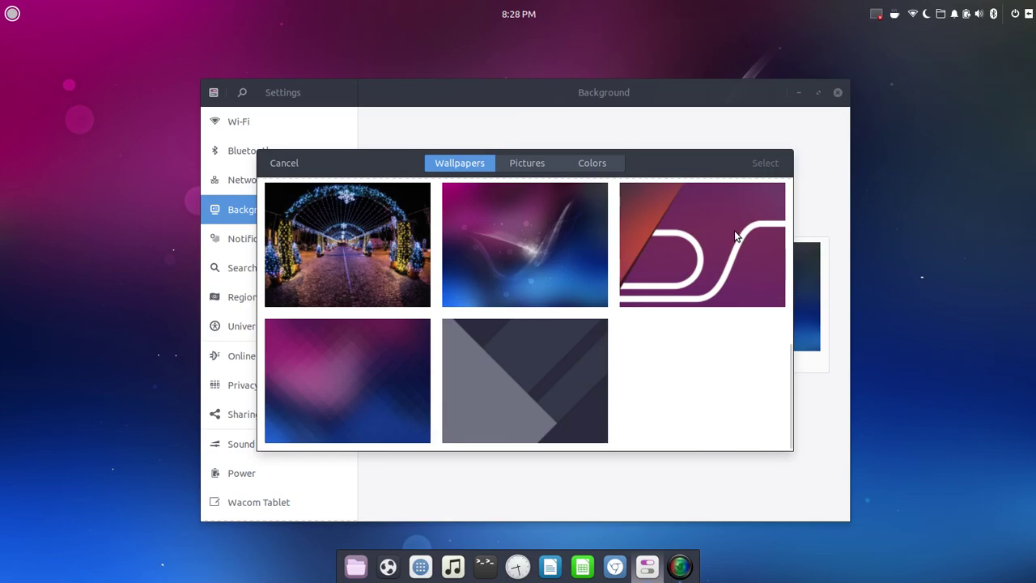
{"action": "scroll", "coordinate": [491, 377], "scroll_direction": "up", "scroll_amount": 5}
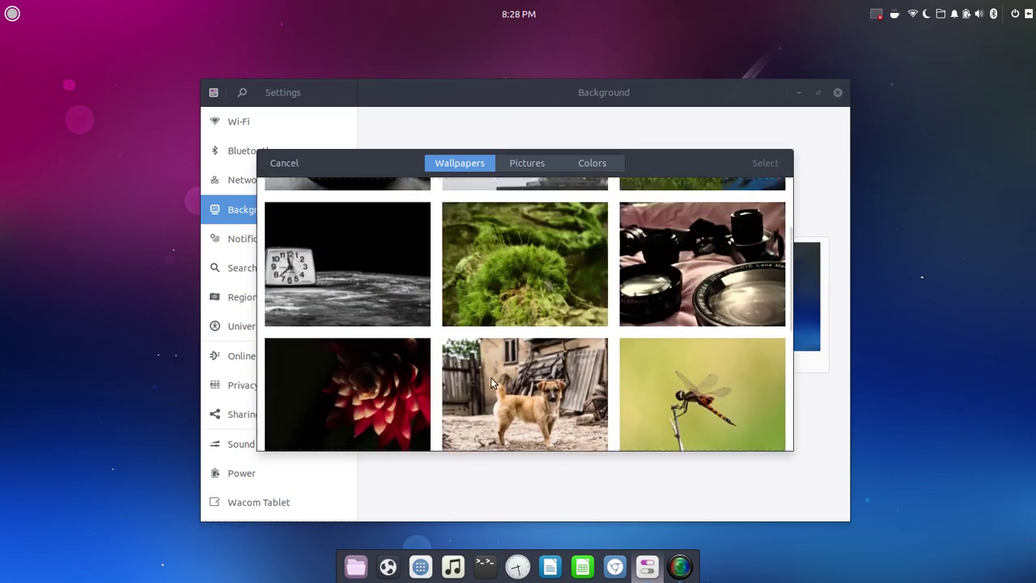
{"action": "scroll", "coordinate": [490, 377], "scroll_direction": "up", "scroll_amount": 1}
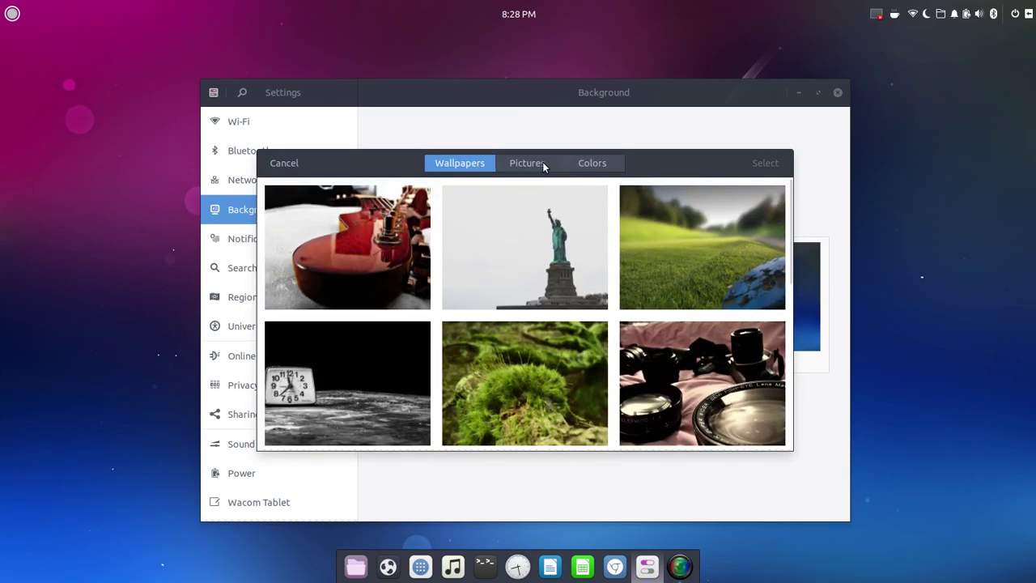
{"action": "left_click", "coordinate": [285, 165]}
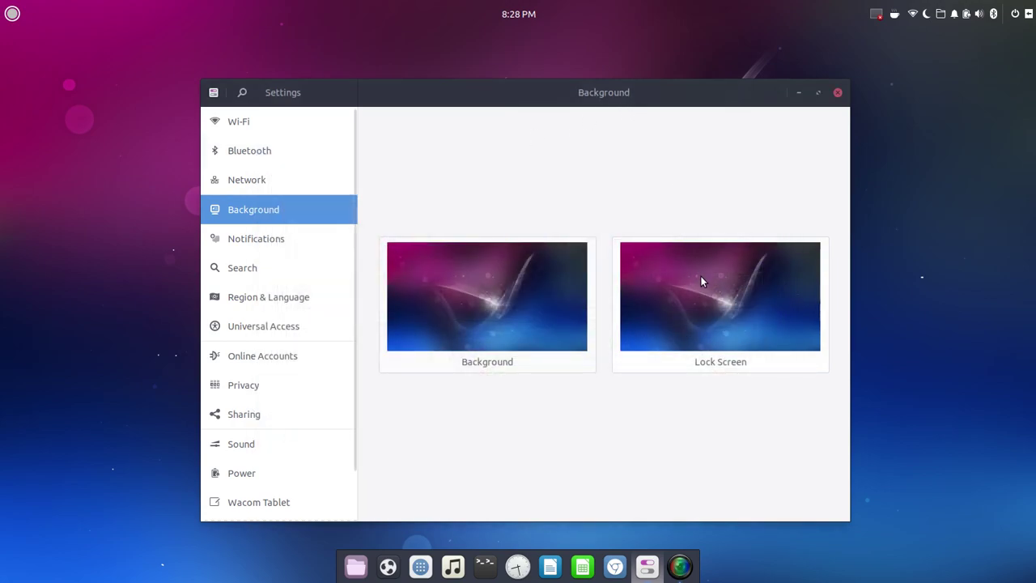
Close the GNOME Settings window to return to the desktop.
{"action": "left_click", "coordinate": [837, 92]}
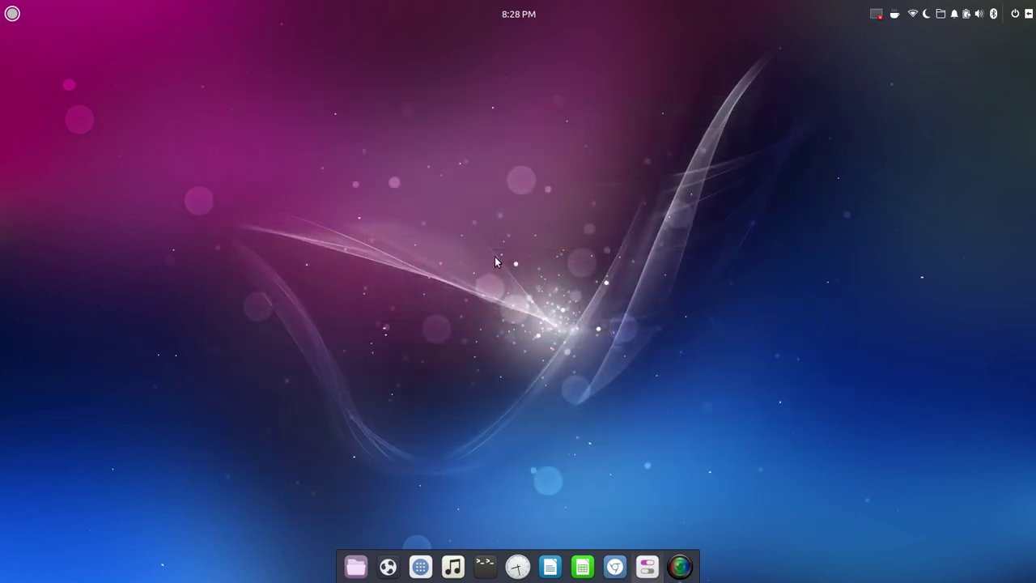